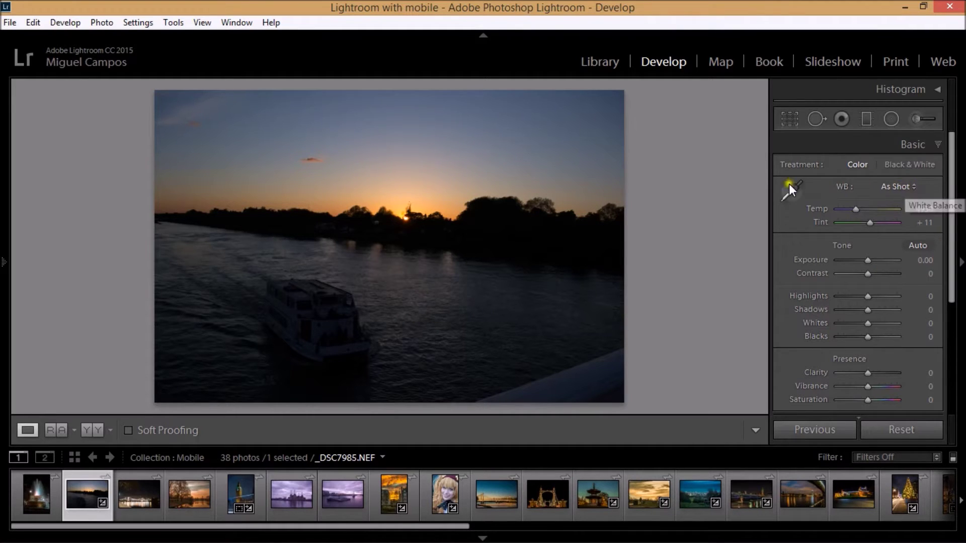
# Apply the Shade white balance preset to the sunset photo and fine-tune the temperature to 7714.
pyautogui.click(898, 186)
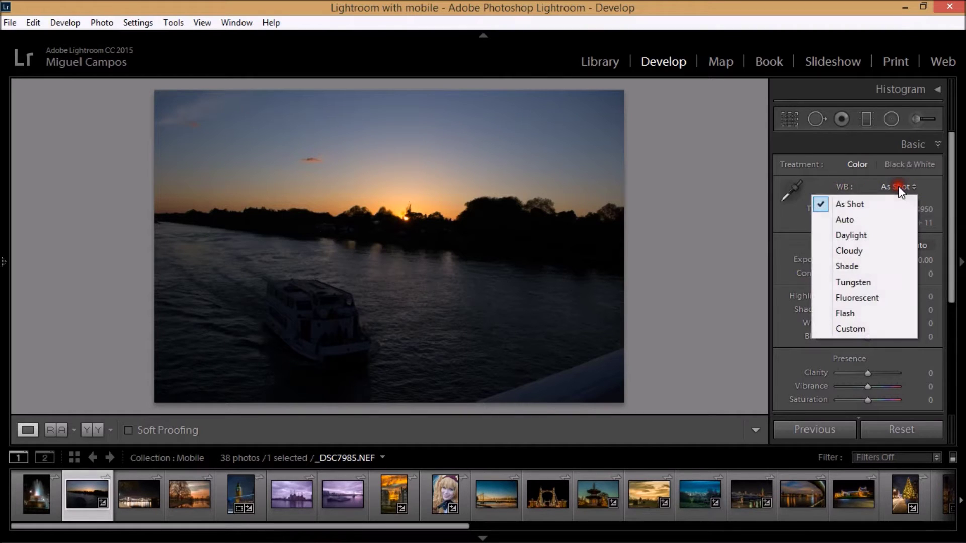
pyautogui.click(862, 265)
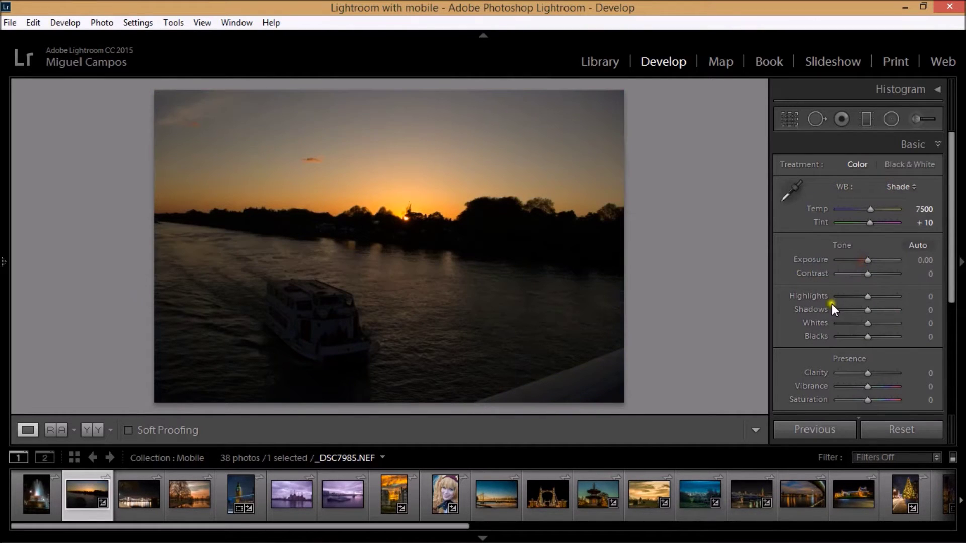
pyautogui.click(871, 210)
pyautogui.moveTo(872, 209); pyautogui.dragTo(873, 207)
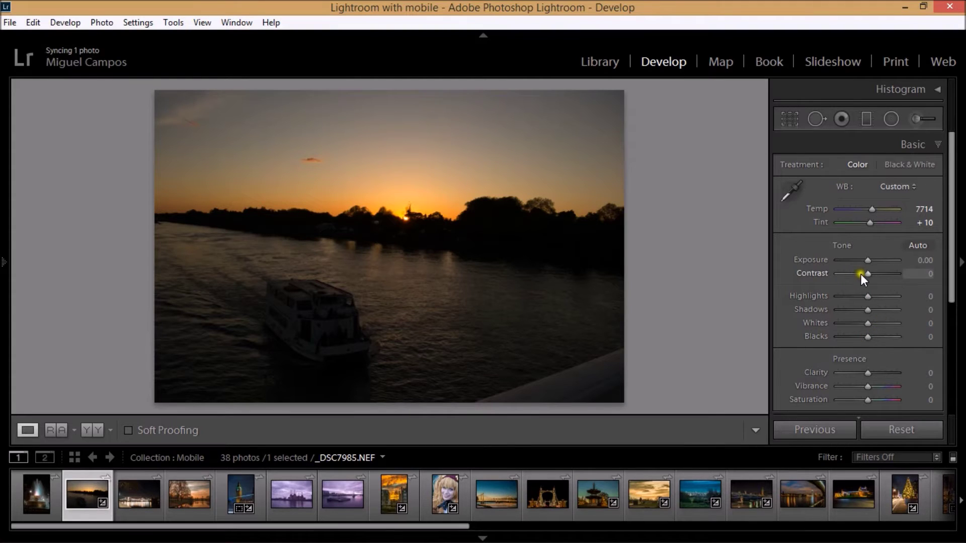
# Set the photo's contrast to +21, highlights to -57 and shadows to +76.
pyautogui.moveTo(870, 273); pyautogui.dragTo(875, 273)
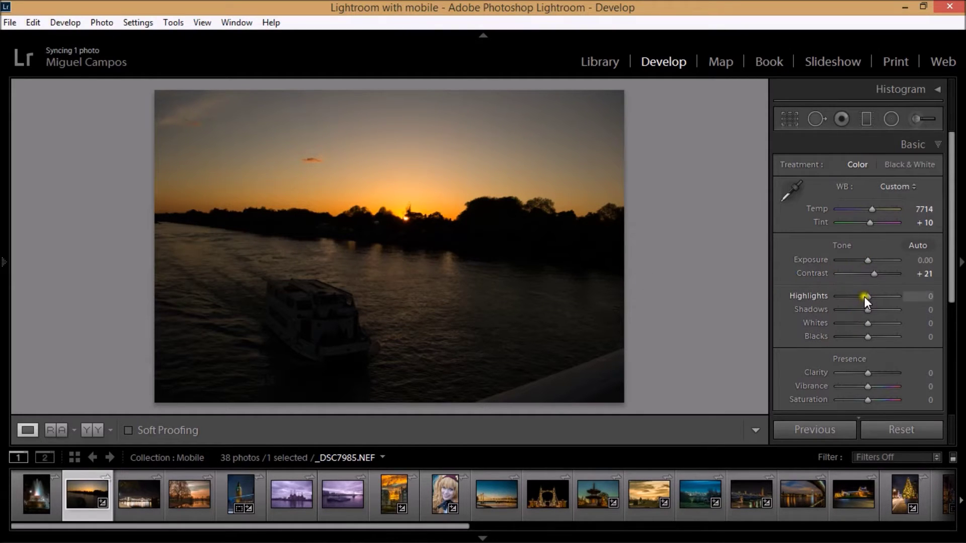
pyautogui.moveTo(868, 296); pyautogui.dragTo(842, 298)
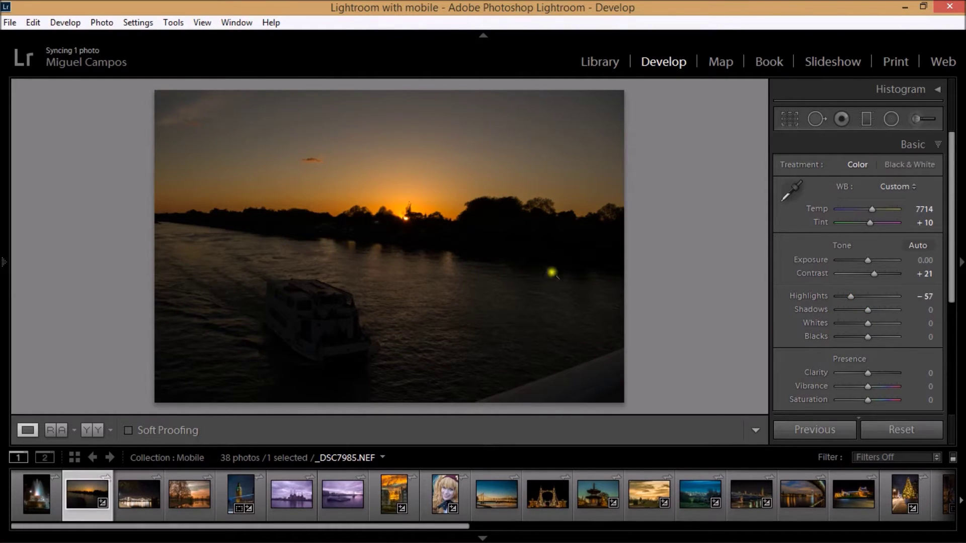
pyautogui.moveTo(866, 309); pyautogui.dragTo(889, 307)
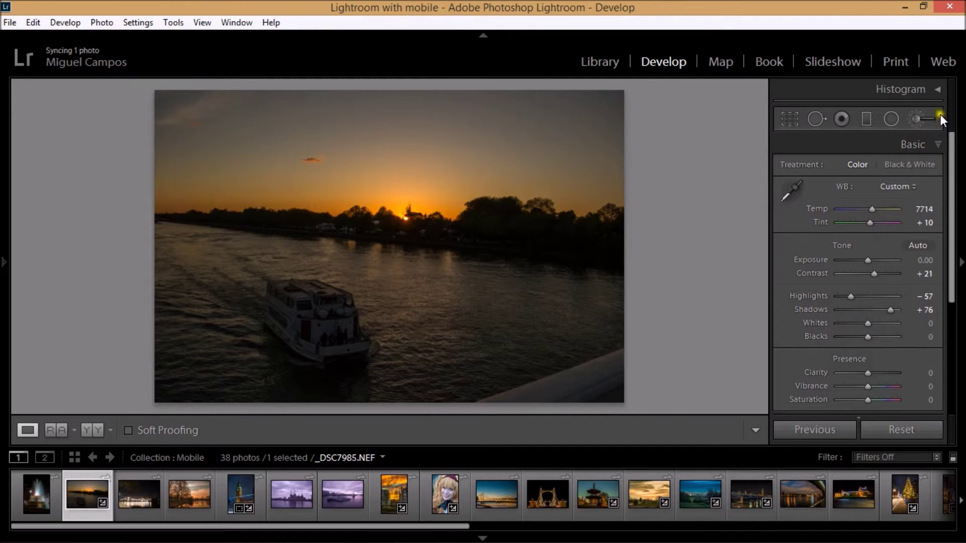
# Raise the overall exposure to +0.95 while checking it against the histogram.
pyautogui.click(935, 90)
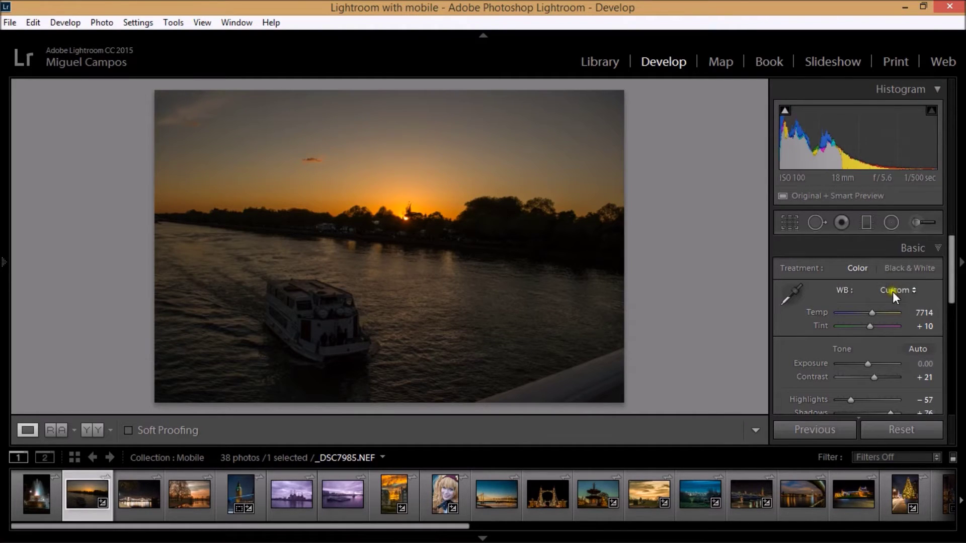
pyautogui.moveTo(868, 363); pyautogui.dragTo(875, 363)
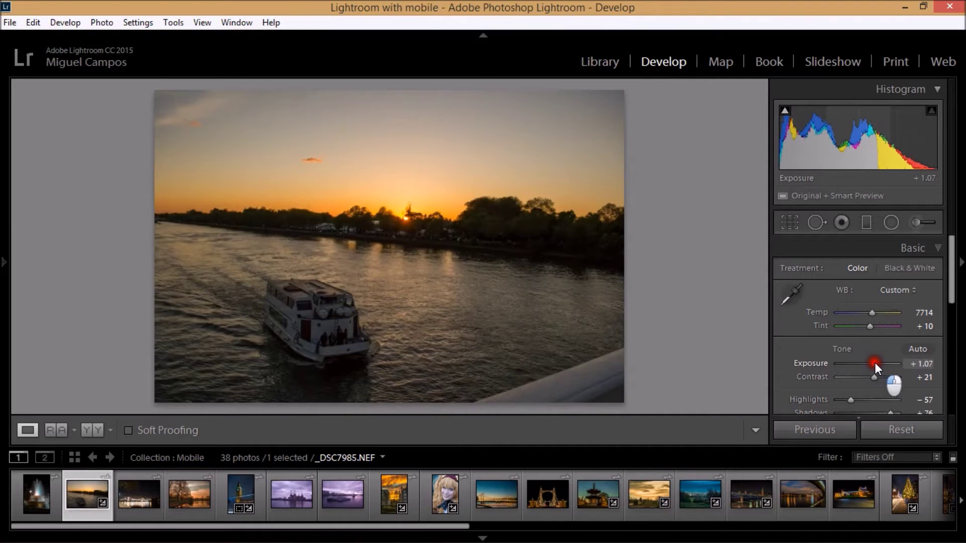
pyautogui.moveTo(874, 363); pyautogui.dragTo(874, 362)
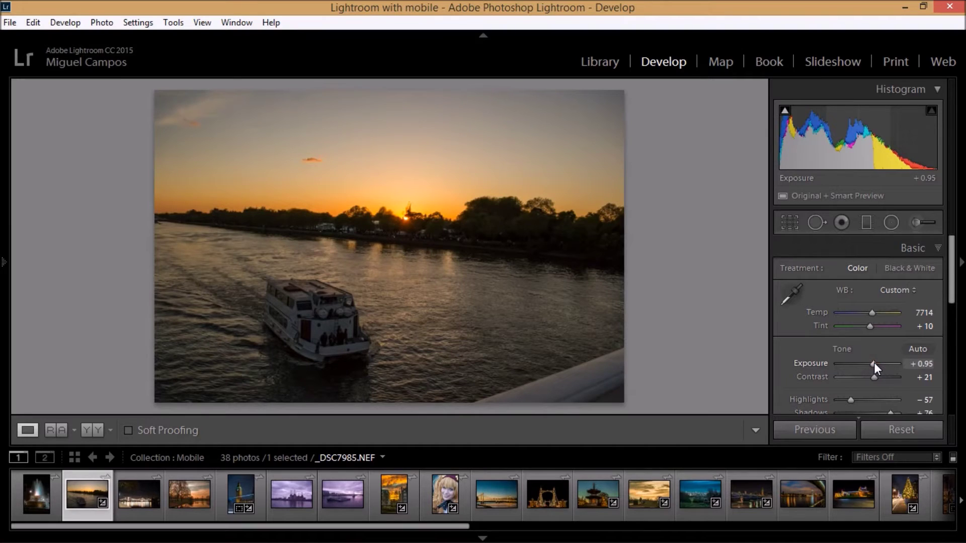
pyautogui.click(938, 89)
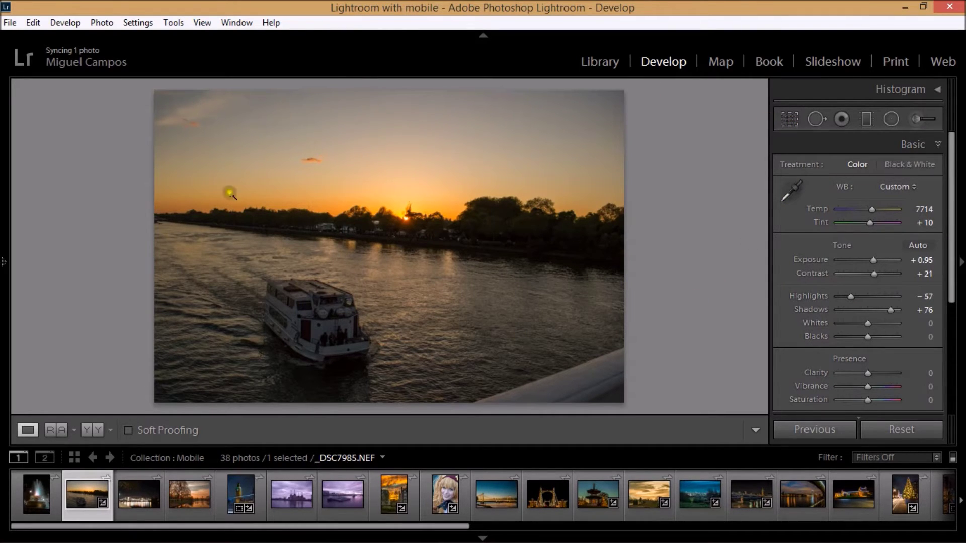
# Add a graduated filter from the top of the sky down to the boat, with exposure -0.97 and a slightly cooler temperature.
pyautogui.click(867, 120)
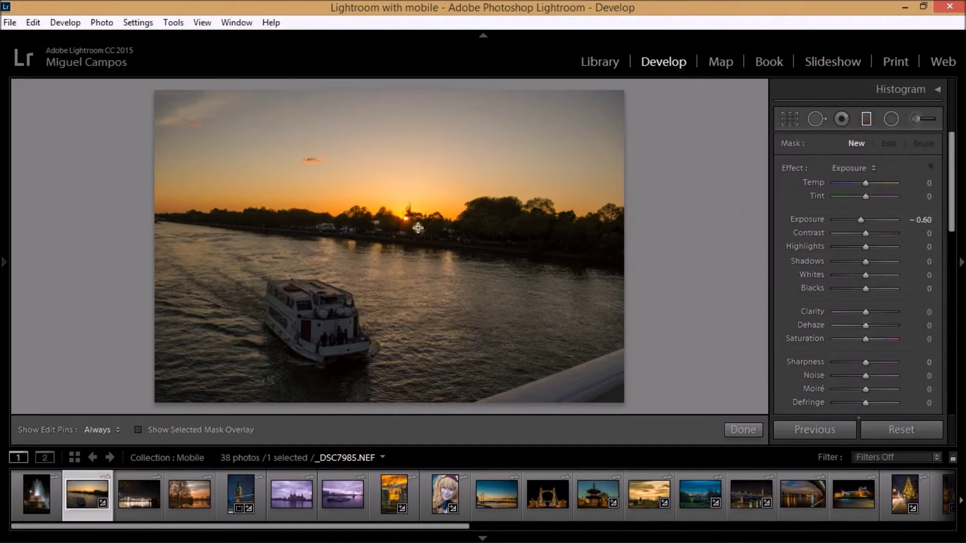
pyautogui.moveTo(863, 220); pyautogui.dragTo(859, 220)
pyautogui.moveTo(386, 103)
pyautogui.mouseDown()
pyautogui.moveTo(378, 312)
pyautogui.moveTo(285, 300)
pyautogui.moveTo(384, 315)
pyautogui.moveTo(385, 334)
pyautogui.moveTo(397, 216)
pyautogui.moveTo(389, 316)
pyautogui.mouseUp()
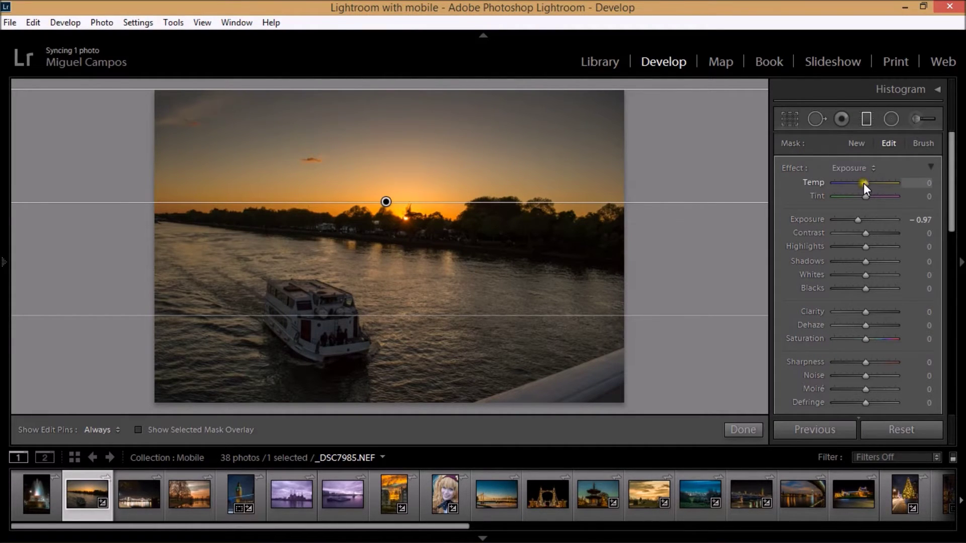
pyautogui.moveTo(865, 183); pyautogui.dragTo(860, 183)
pyautogui.click(740, 430)
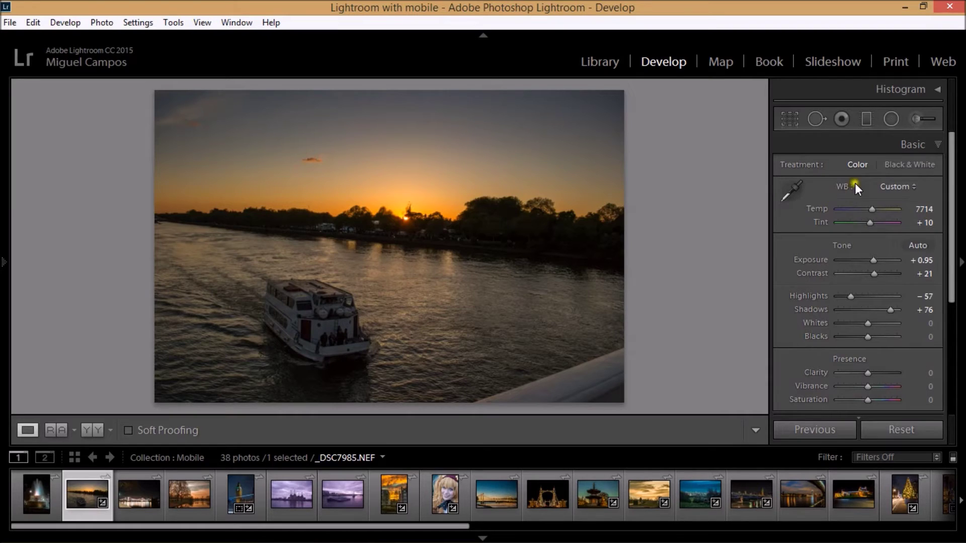
# Draw a radial filter centred on the boat, then enlarge and tilt its ellipse to cover the surrounding water.
pyautogui.click(891, 118)
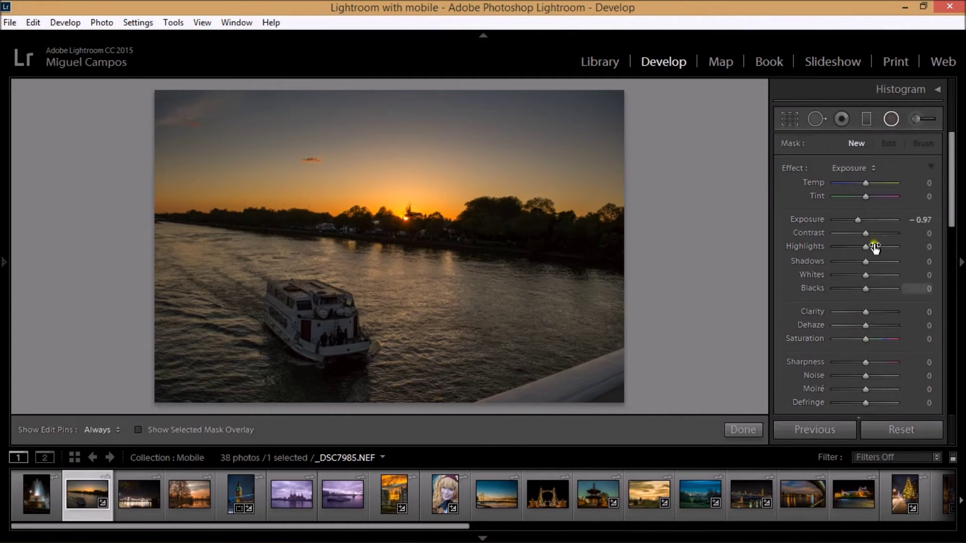
pyautogui.moveTo(250, 288); pyautogui.dragTo(382, 376)
pyautogui.moveTo(250, 284); pyautogui.dragTo(323, 322)
pyautogui.moveTo(175, 317); pyautogui.dragTo(183, 281)
pyautogui.moveTo(352, 241); pyautogui.dragTo(353, 236)
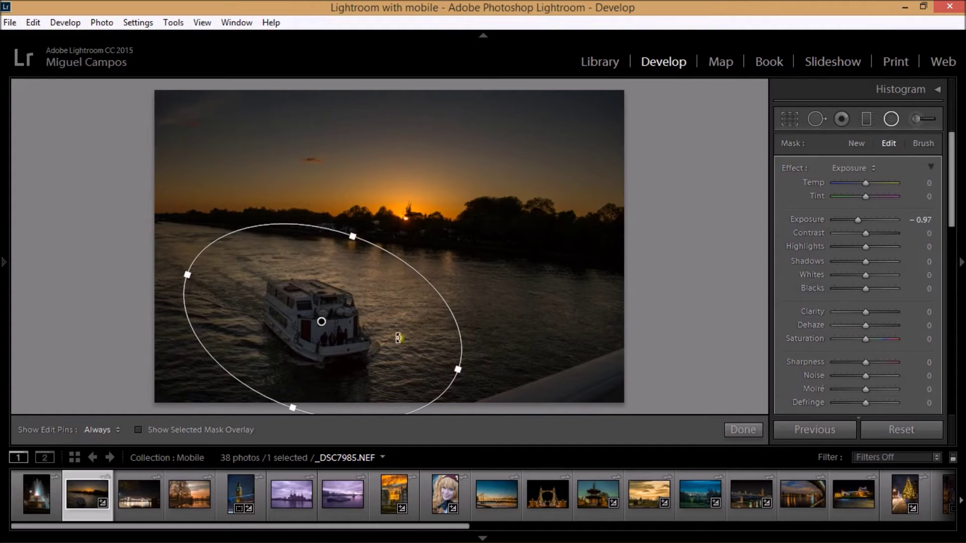
# Try an exposure of -4.00 on the radial filter, reset it, and set the exposure to 0.97.
pyautogui.moveTo(951, 211); pyautogui.dragTo(954, 166)
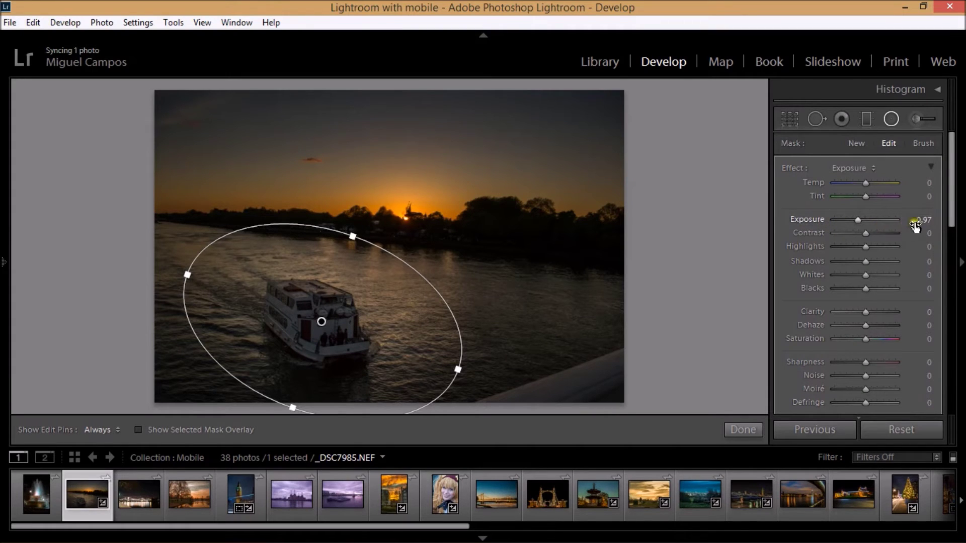
pyautogui.moveTo(859, 219); pyautogui.dragTo(827, 225)
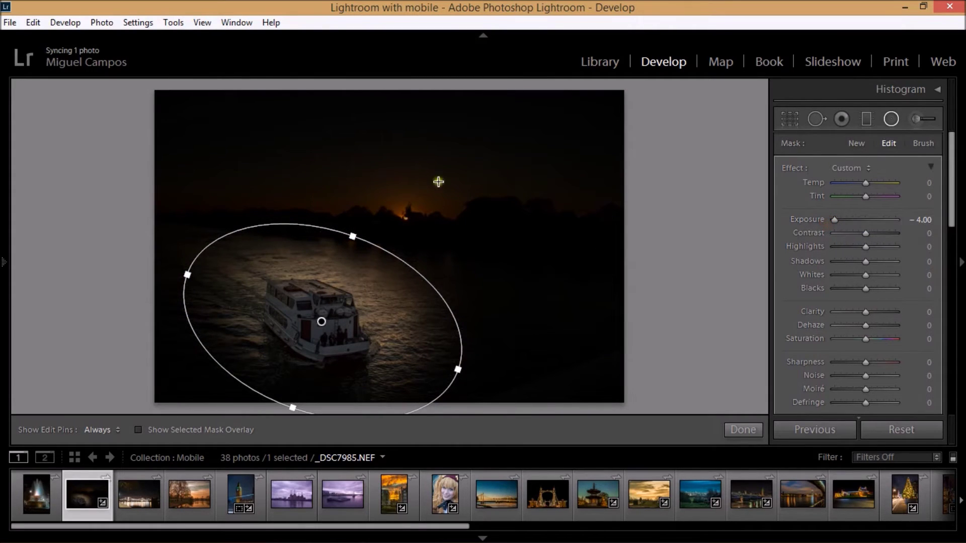
pyautogui.doubleClick(834, 220)
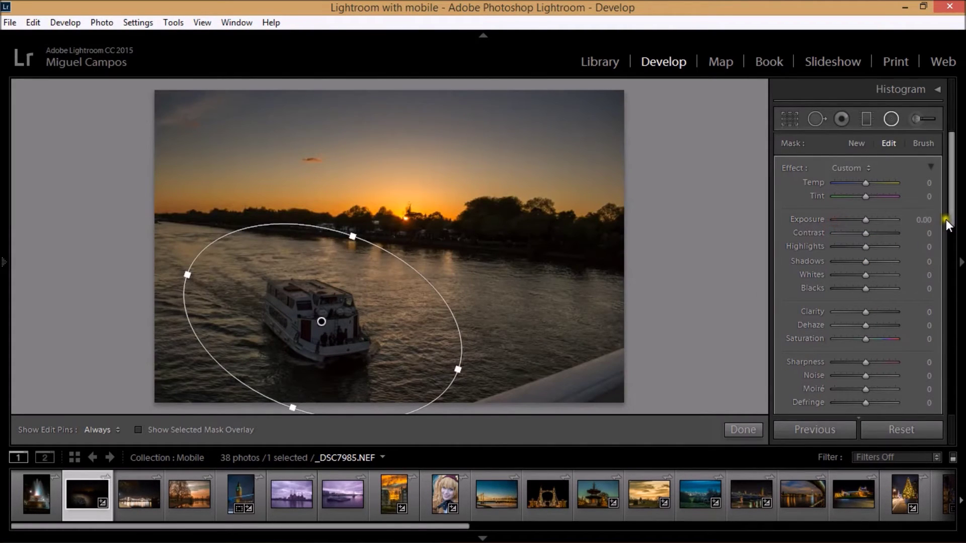
pyautogui.moveTo(866, 218); pyautogui.dragTo(873, 218)
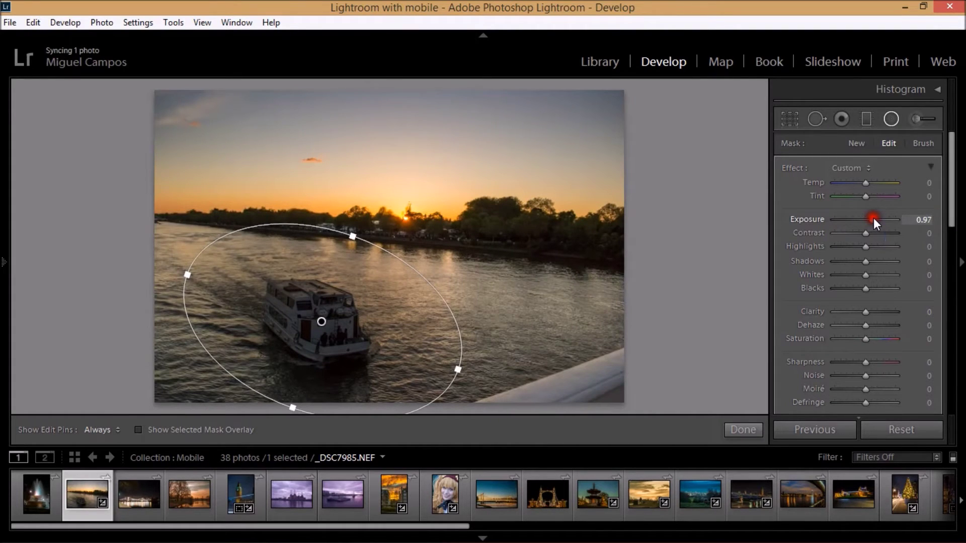
# Invert the radial filter's mask so the brightening applies inside the ellipse around the boat, and finish the filter.
pyautogui.moveTo(949, 201); pyautogui.dragTo(950, 265)
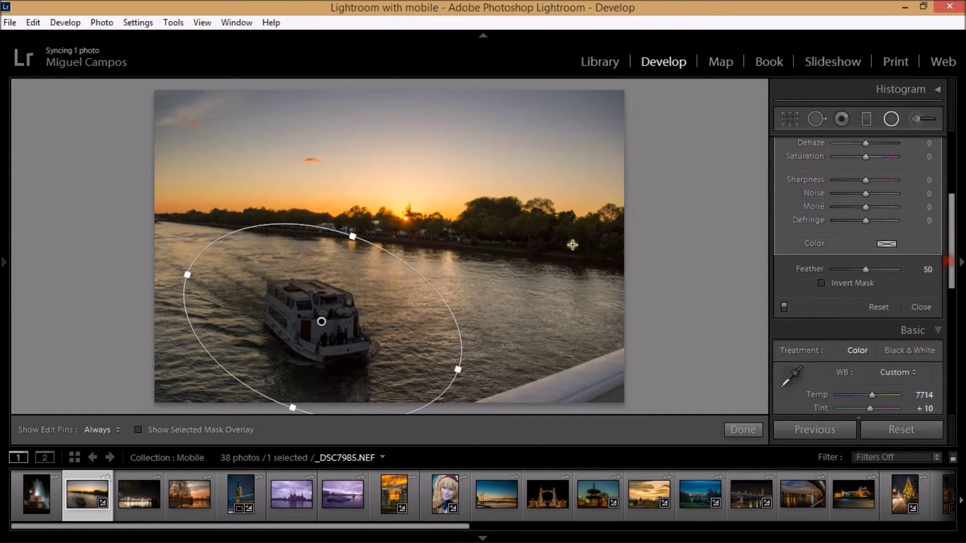
pyautogui.moveTo(321, 322)
pyautogui.mouseDown()
pyautogui.moveTo(361, 324)
pyautogui.moveTo(406, 398)
pyautogui.moveTo(328, 305)
pyautogui.moveTo(320, 322)
pyautogui.mouseUp()
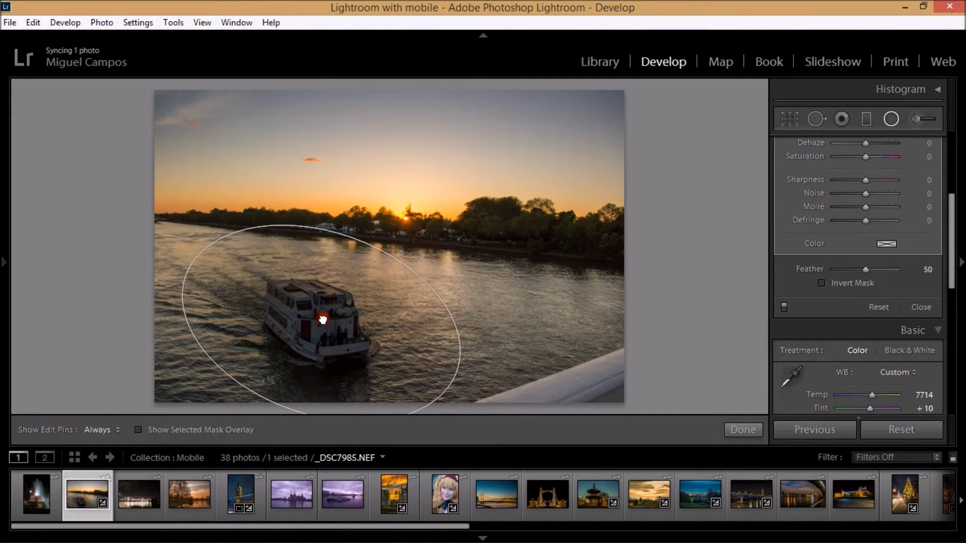
pyautogui.click(821, 283)
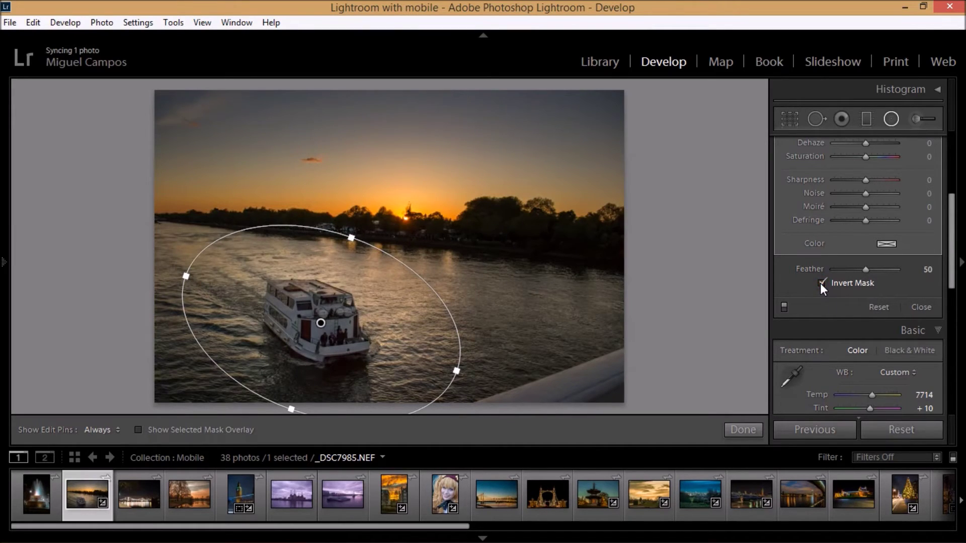
pyautogui.click(743, 431)
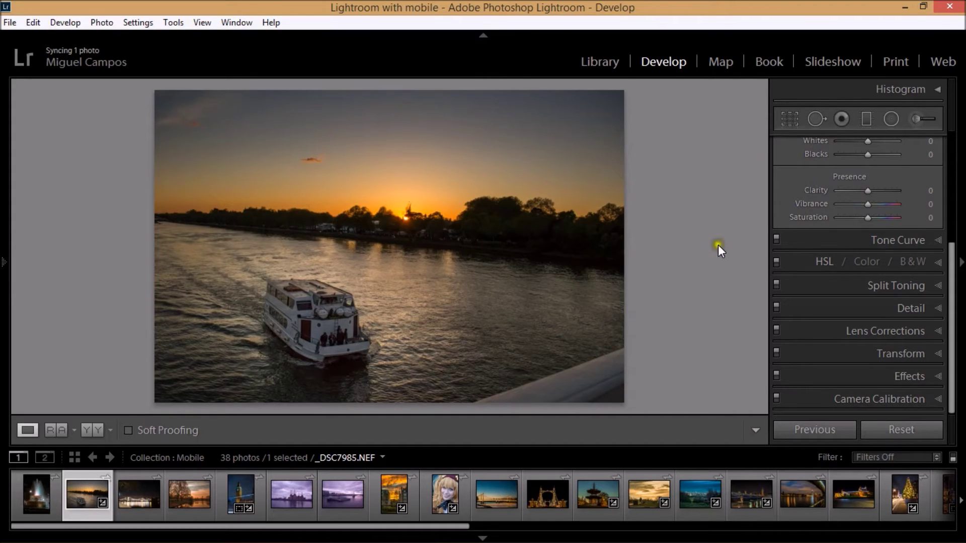
# Straighten the horizon by rotating the crop to an angle of -1.25 and apply the crop.
pyautogui.click(790, 119)
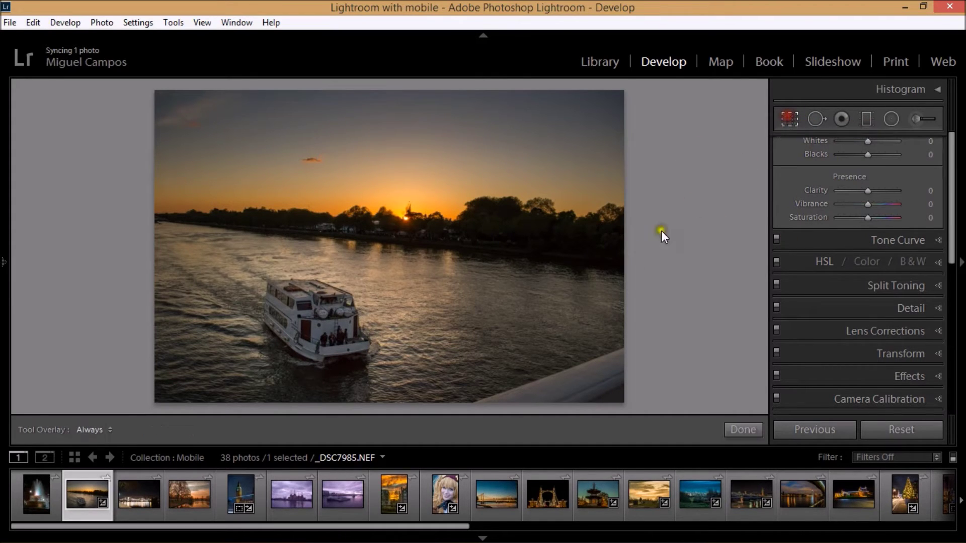
pyautogui.moveTo(646, 257); pyautogui.dragTo(650, 243)
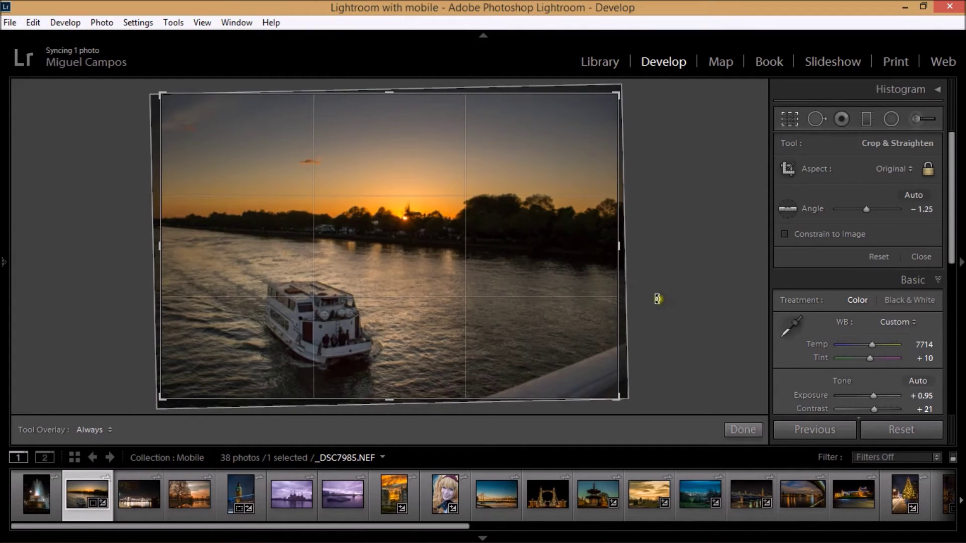
pyautogui.click(748, 431)
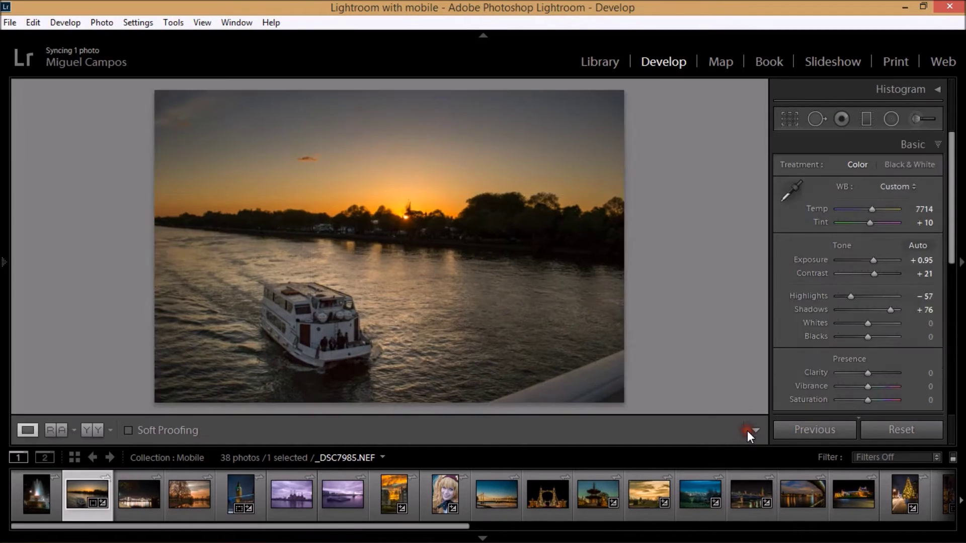
# Set the clarity to +52 and the vibrance to about +45.
pyautogui.moveTo(868, 372)
pyautogui.mouseDown()
pyautogui.moveTo(890, 371)
pyautogui.moveTo(880, 386)
pyautogui.mouseUp()
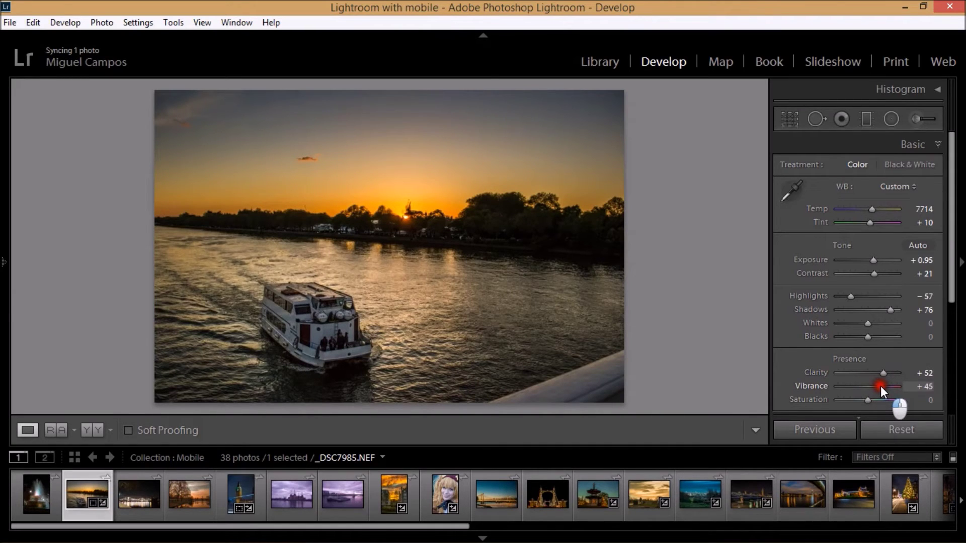
pyautogui.moveTo(880, 385); pyautogui.dragTo(881, 386)
# Remove chromatic aberration and enable profile corrections in the Lens Corrections settings.
pyautogui.moveTo(952, 270); pyautogui.dragTo(951, 399)
pyautogui.click(932, 334)
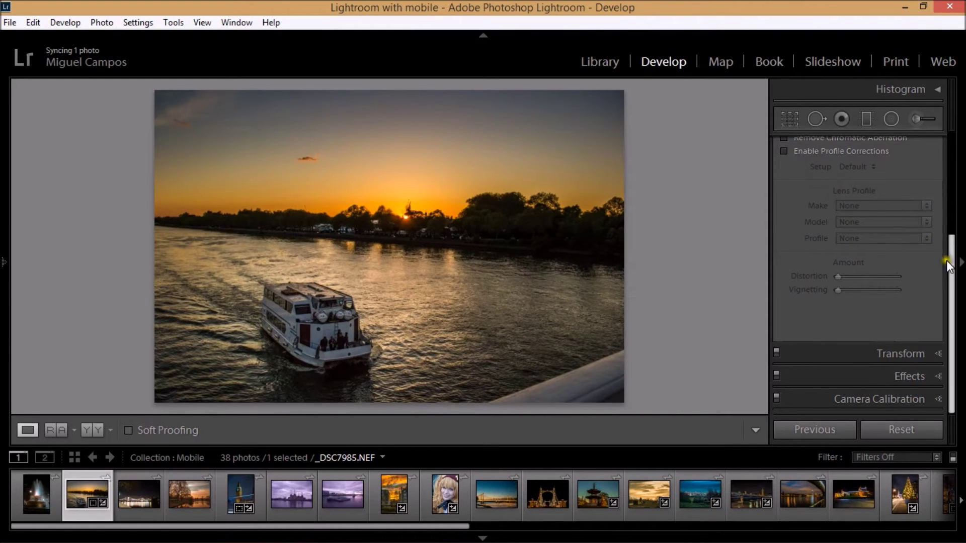
pyautogui.moveTo(950, 258); pyautogui.dragTo(949, 216)
pyautogui.click(784, 181)
pyautogui.click(784, 194)
# Set the sharpening amount to 80 with masking at 81, and the luminance noise reduction to 7.
pyautogui.moveTo(951, 257)
pyautogui.mouseDown()
pyautogui.moveTo(943, 371)
pyautogui.moveTo(960, 264)
pyautogui.mouseUp()
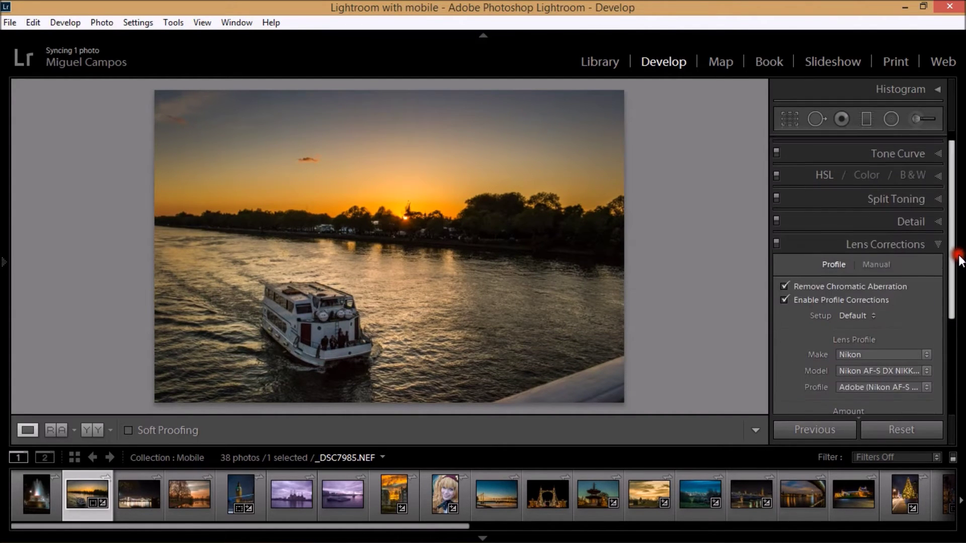
pyautogui.scroll(-2, 934, 226)
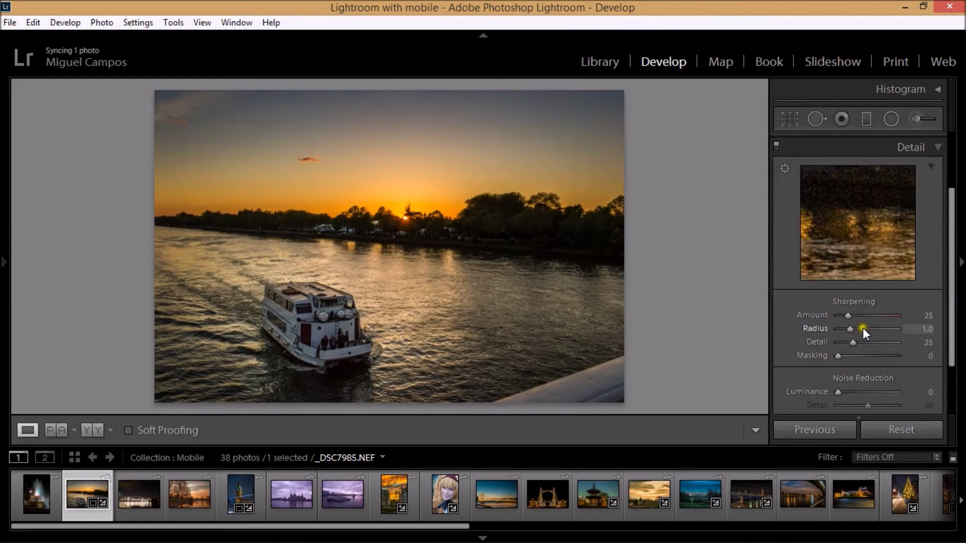
pyautogui.moveTo(851, 315); pyautogui.dragTo(872, 313)
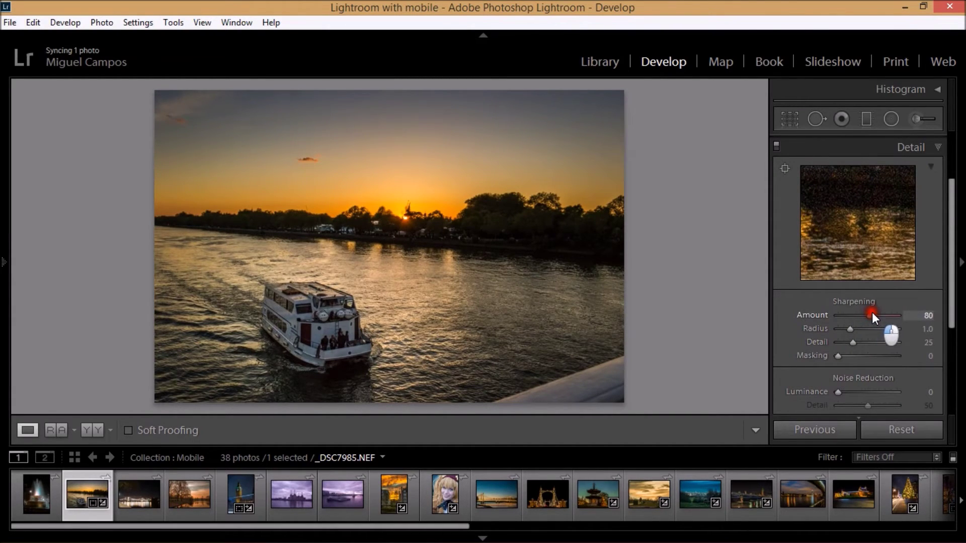
pyautogui.moveTo(837, 357); pyautogui.dragTo(887, 356)
pyautogui.press('alt')
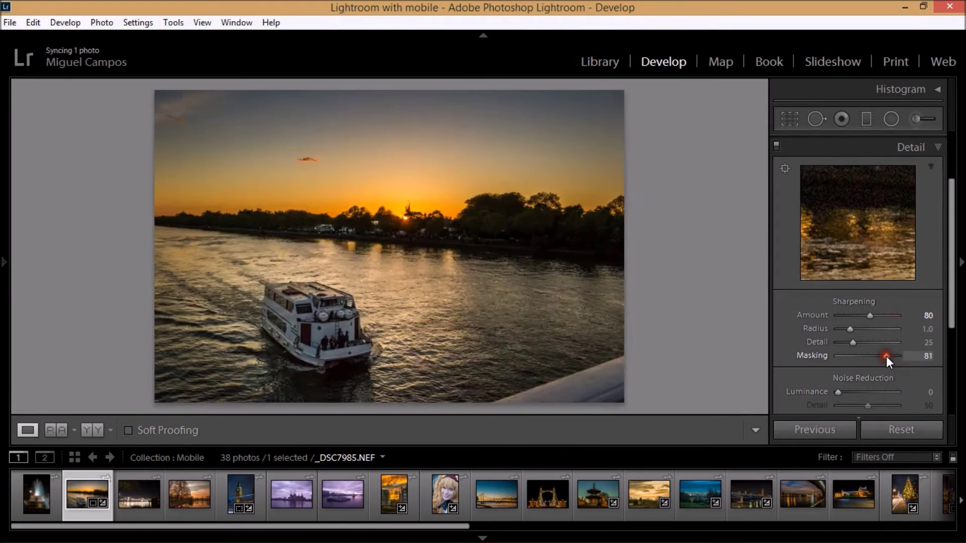
pyautogui.moveTo(838, 394); pyautogui.dragTo(843, 392)
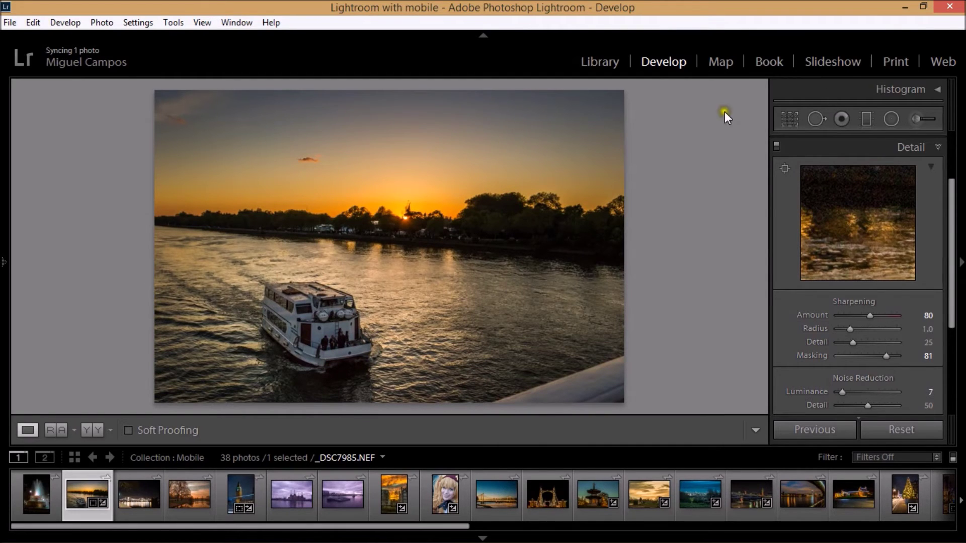
# Switch to Adobe Bridge and open _DSC7985.NEF from the Tutorial folder in Camera Raw.
pyautogui.click(374, 529)
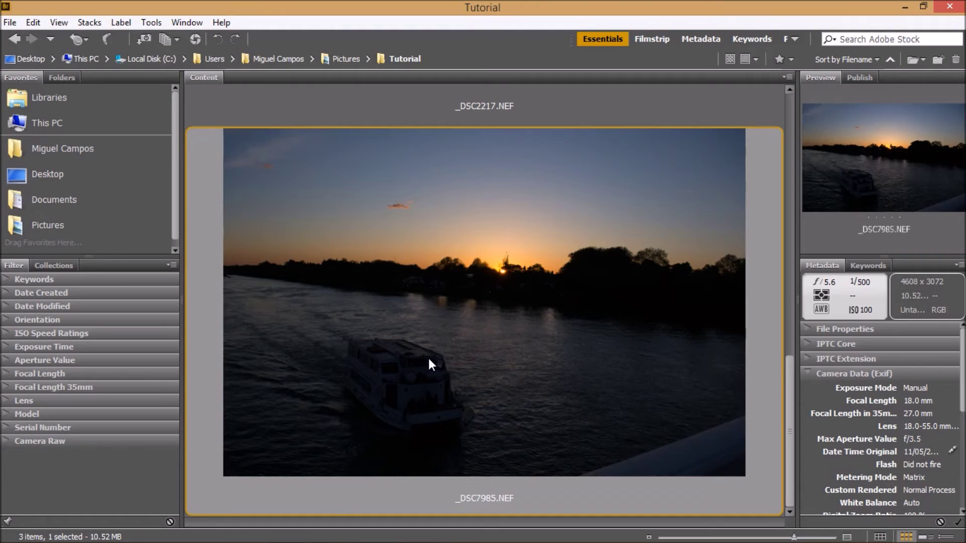
pyautogui.click(195, 39)
pyautogui.click(491, 265)
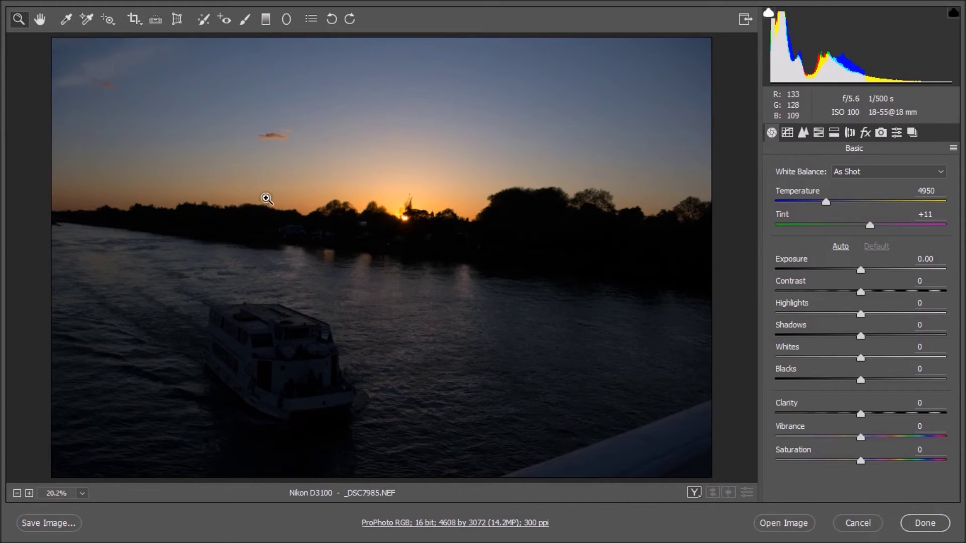
# Change the white balance preset to Shade and raise the temperature to 7800.
pyautogui.click(863, 174)
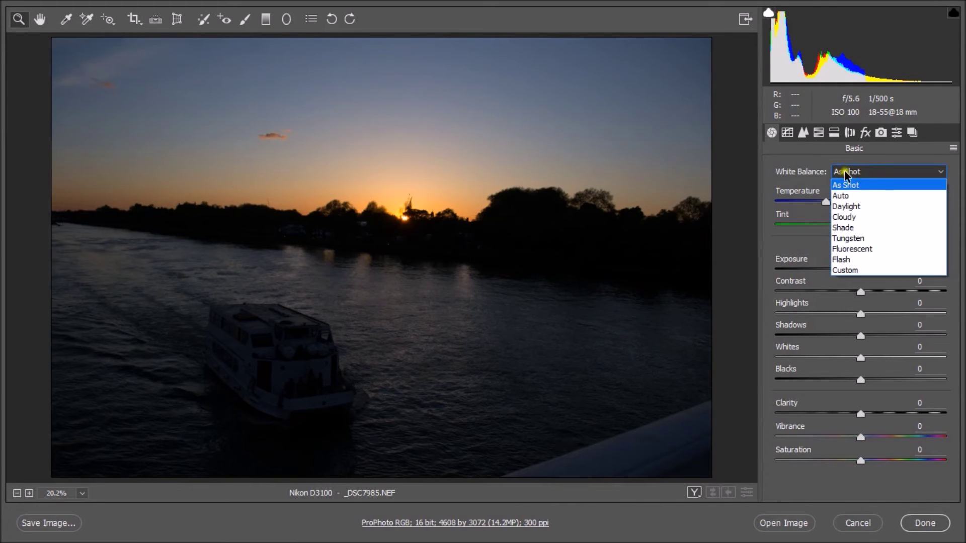
pyautogui.click(868, 228)
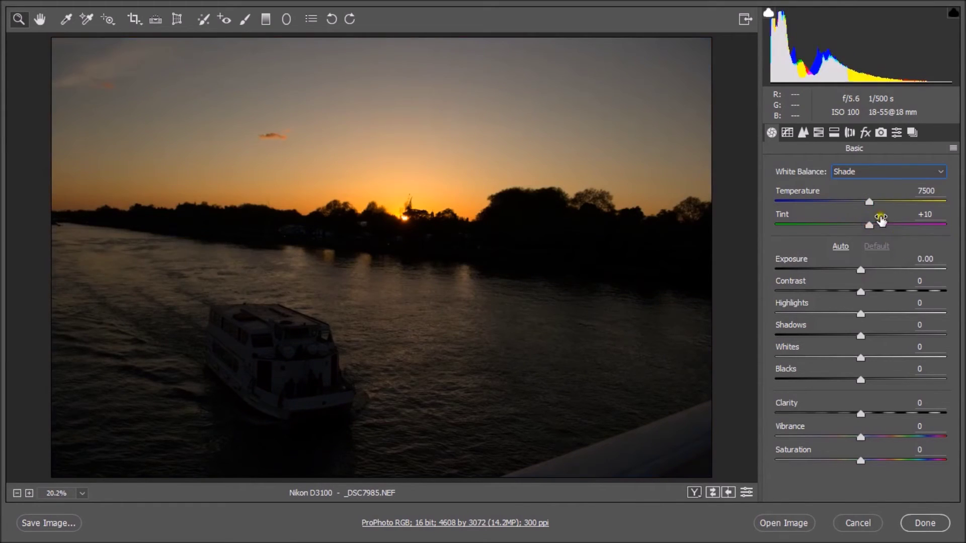
pyautogui.moveTo(869, 203); pyautogui.dragTo(874, 204)
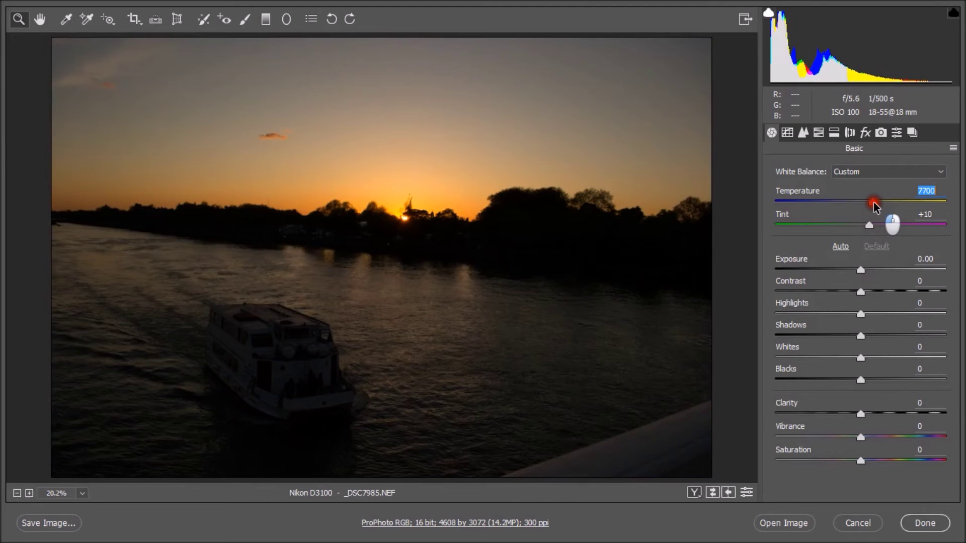
# Set highlights to -41, shadows to +54, exposure to +0.60, contrast to +10, whites to +12, clarity to +24 and vibrance to +21.
pyautogui.moveTo(860, 313); pyautogui.dragTo(907, 337)
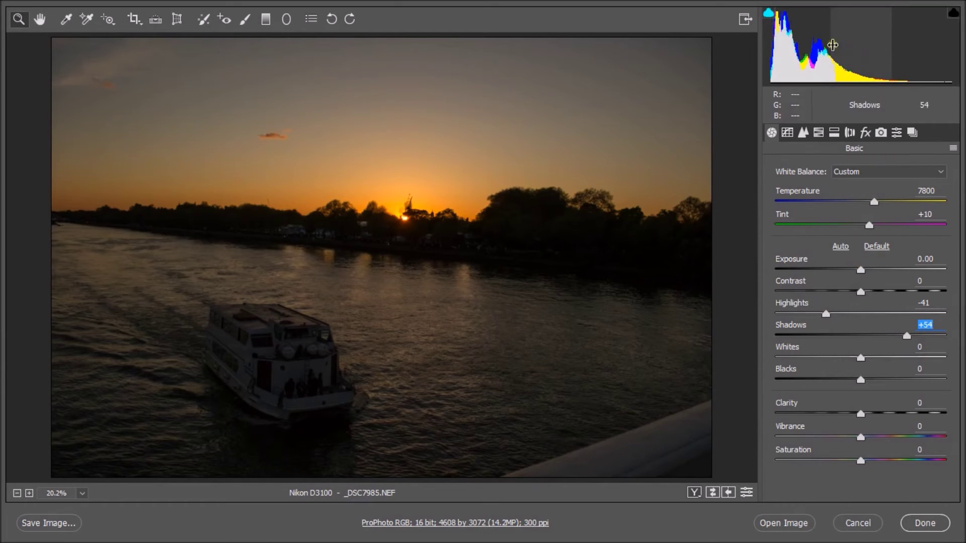
pyautogui.moveTo(861, 271); pyautogui.dragTo(870, 292)
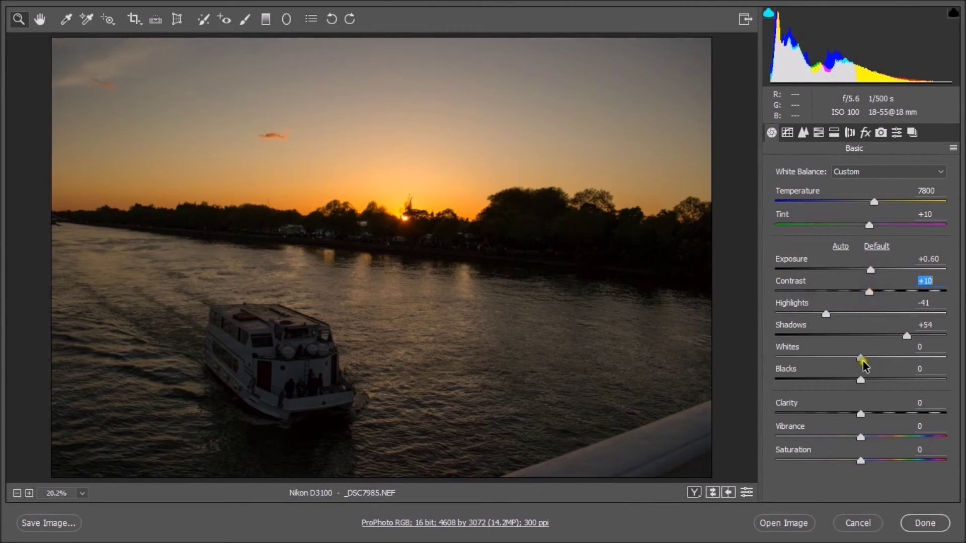
pyautogui.moveTo(861, 359); pyautogui.dragTo(871, 358)
pyautogui.moveTo(861, 414); pyautogui.dragTo(879, 438)
pyautogui.click(861, 438)
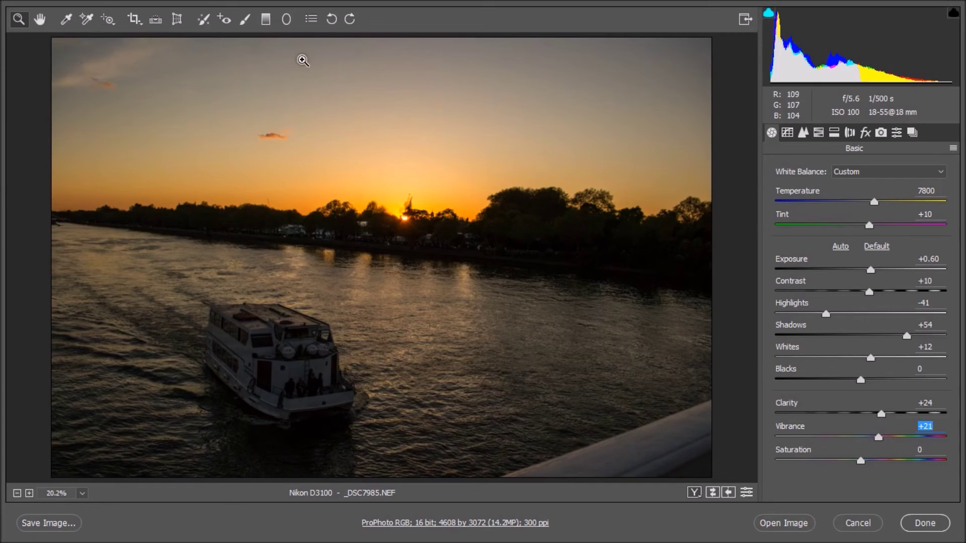
# Create a radial filter with exposure +0.50, rotated and sized as a large tilted ellipse centred on the boat.
pyautogui.click(288, 20)
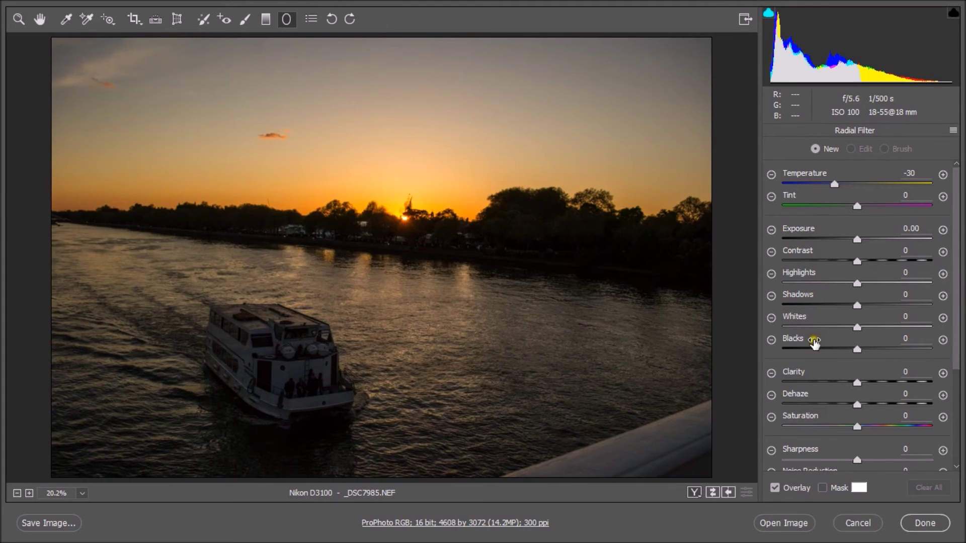
pyautogui.click(943, 229)
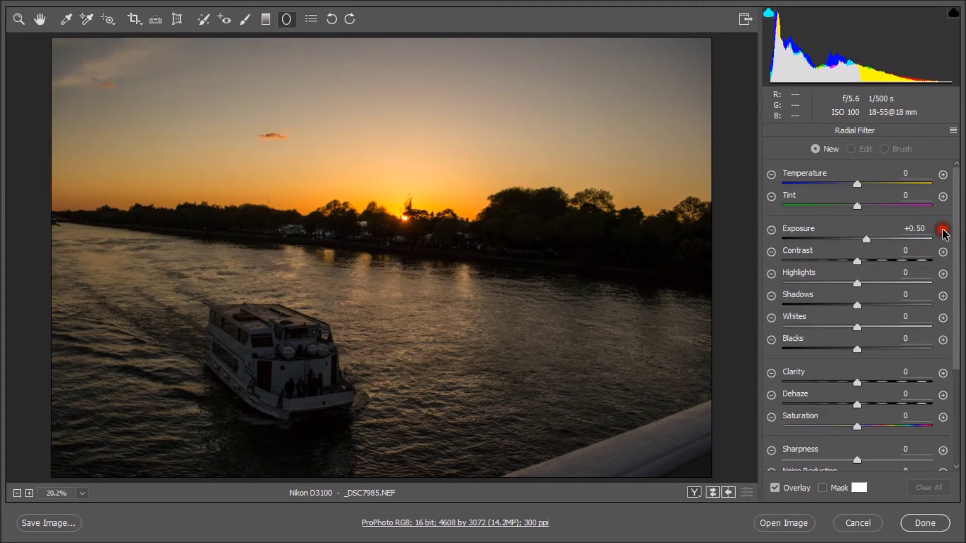
pyautogui.moveTo(224, 327); pyautogui.dragTo(360, 425)
pyautogui.moveTo(428, 317); pyautogui.dragTo(440, 394)
pyautogui.moveTo(214, 315); pyautogui.dragTo(289, 373)
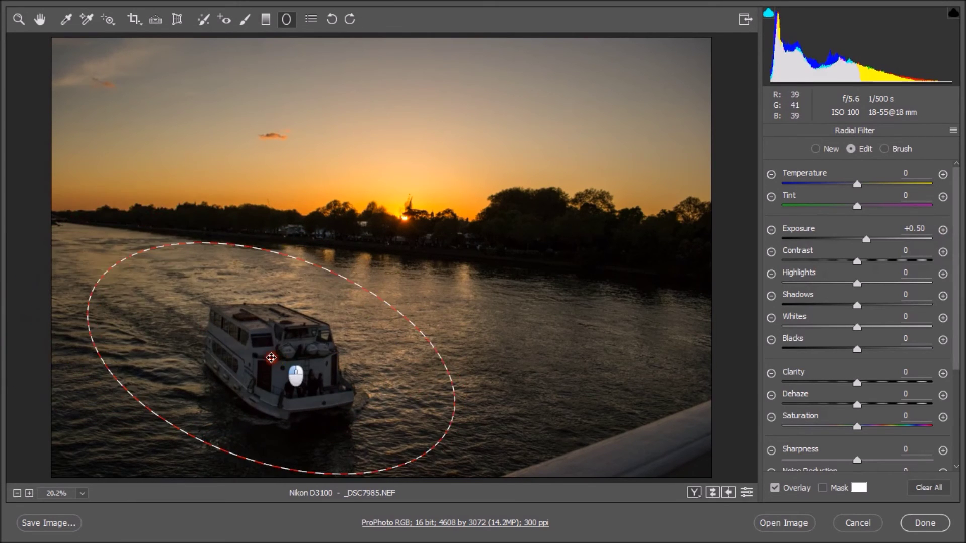
pyautogui.moveTo(307, 261)
pyautogui.mouseDown()
pyautogui.moveTo(324, 274)
pyautogui.moveTo(312, 252)
pyautogui.mouseUp()
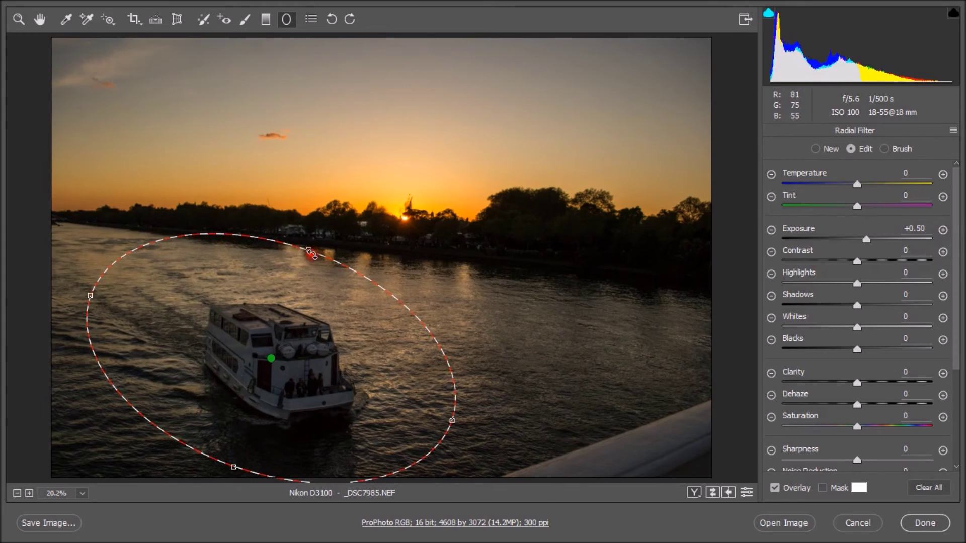
pyautogui.moveTo(271, 357); pyautogui.dragTo(281, 356)
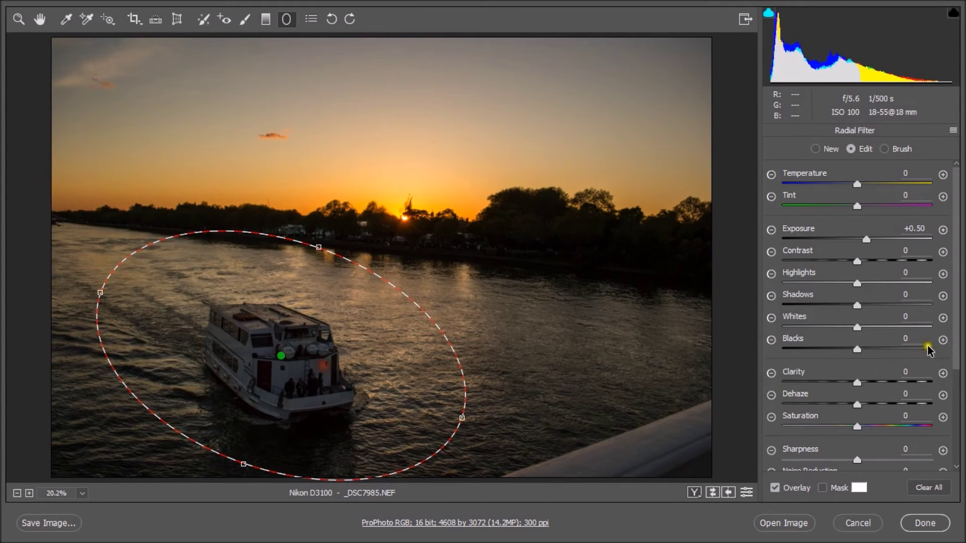
# Check the effect direction of the boat's radial filter and raise its exposure to +0.75.
pyautogui.scroll(-5, 885, 363)
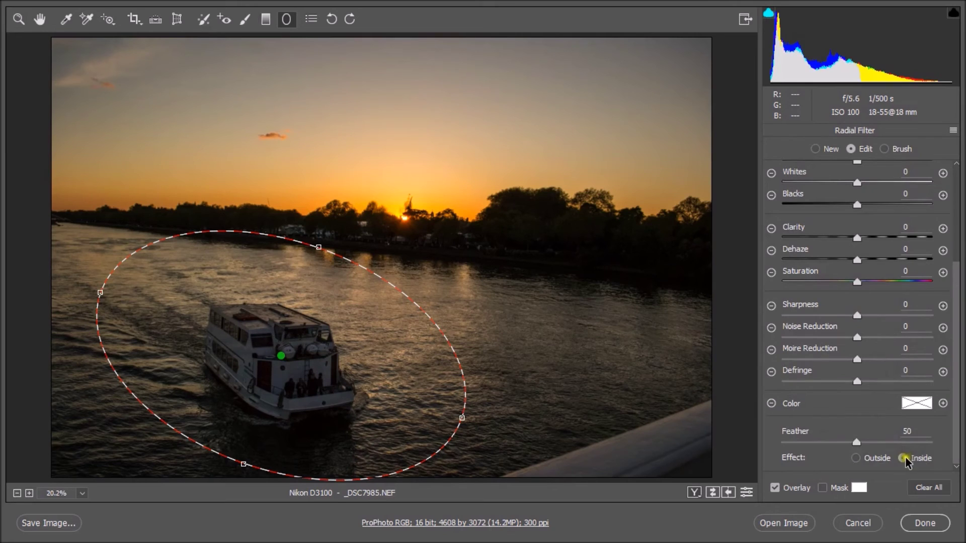
pyautogui.scroll(1, 933, 317)
pyautogui.scroll(-1, 931, 294)
pyautogui.moveTo(960, 393); pyautogui.dragTo(962, 247)
pyautogui.moveTo(866, 239); pyautogui.dragTo(871, 240)
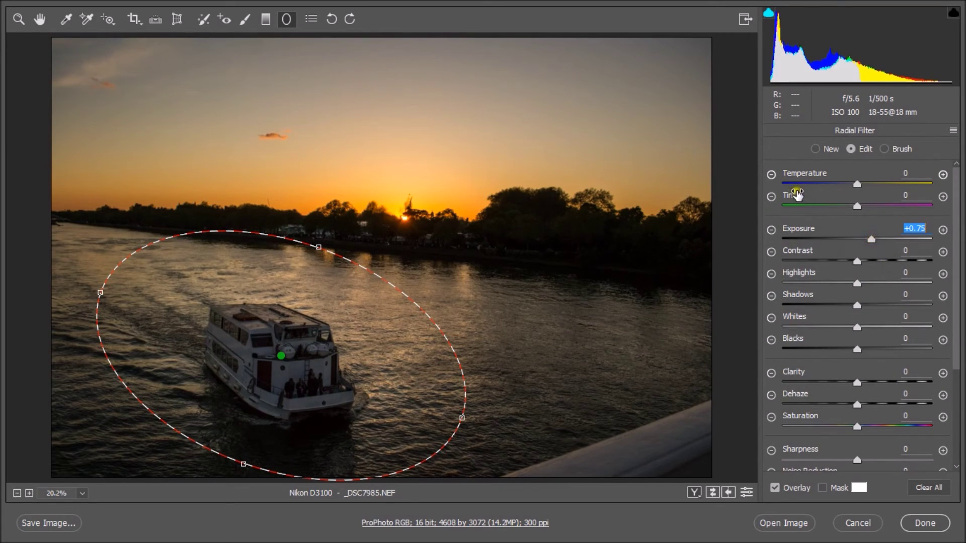
# Add a vertical graduated filter from the sky's upper edge to boat level with exposure -0.70, contrast +4 and temperature -11.
pyautogui.click(266, 20)
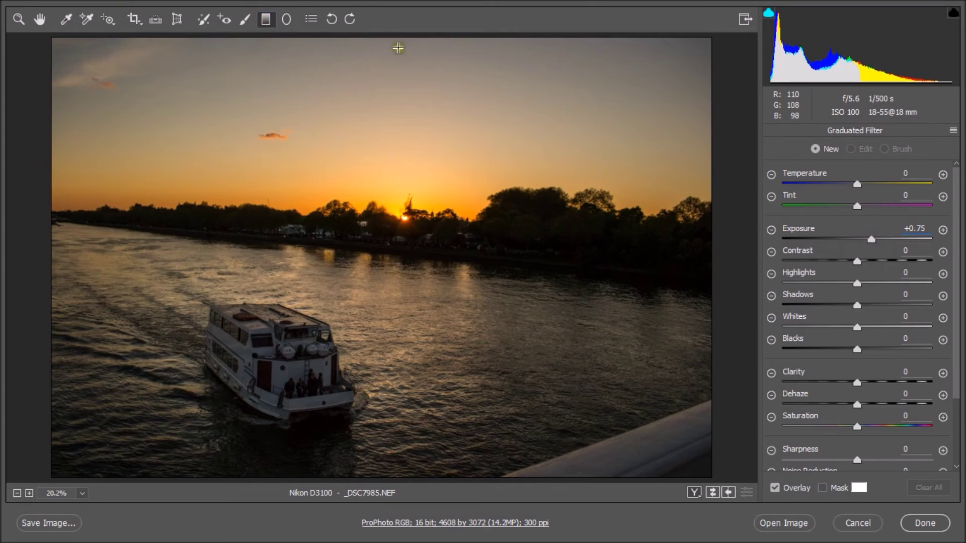
pyautogui.moveTo(389, 38)
pyautogui.mouseDown()
pyautogui.moveTo(376, 232)
pyautogui.moveTo(389, 341)
pyautogui.mouseUp()
pyautogui.moveTo(870, 240); pyautogui.dragTo(860, 260)
pyautogui.moveTo(857, 184); pyautogui.dragTo(849, 185)
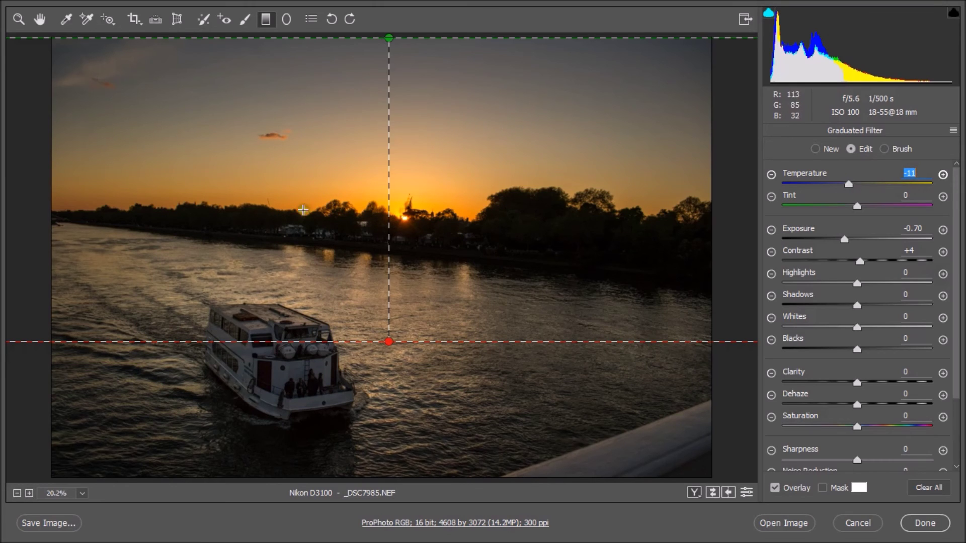
# Set the overall exposure to +0.75, the clarity to +28 and the vibrance to +28.
pyautogui.click(19, 21)
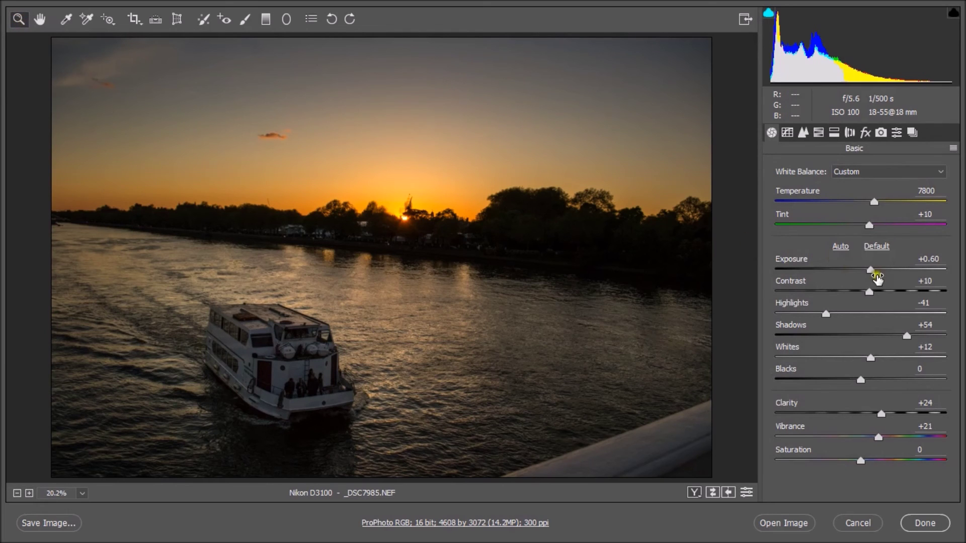
pyautogui.moveTo(873, 271); pyautogui.dragTo(875, 274)
pyautogui.moveTo(881, 421); pyautogui.dragTo(885, 441)
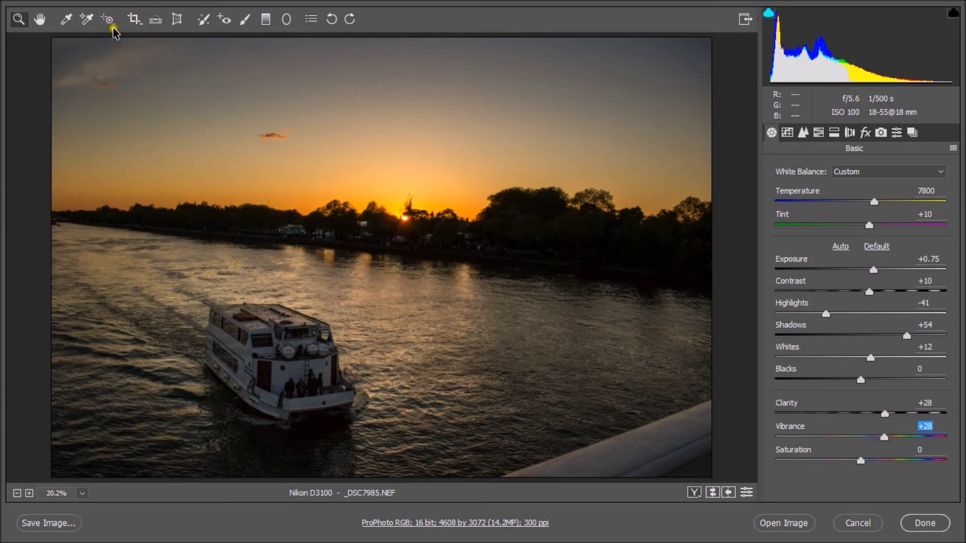
# Straighten the photo along the horizon at the far riverbank and apply the resulting crop.
pyautogui.click(132, 19)
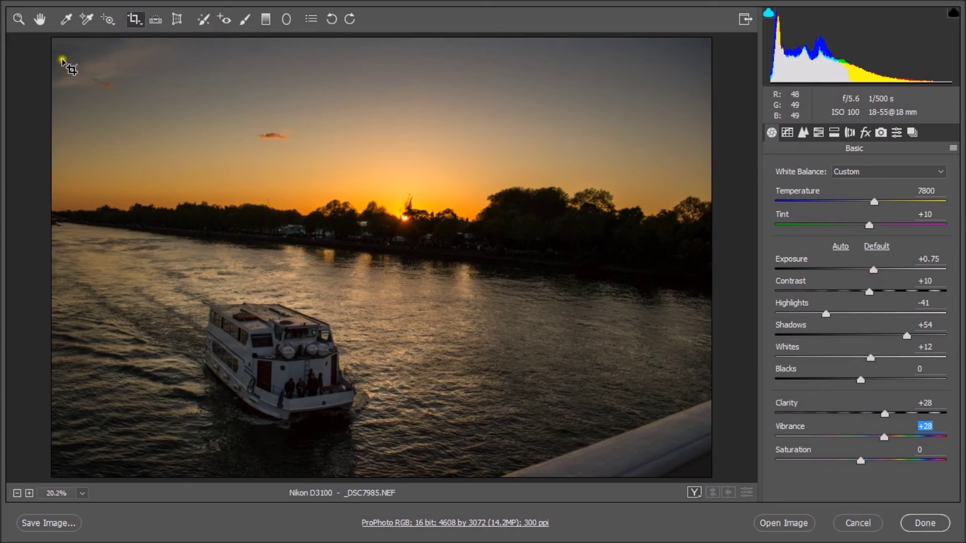
pyautogui.moveTo(52, 39); pyautogui.dragTo(713, 482)
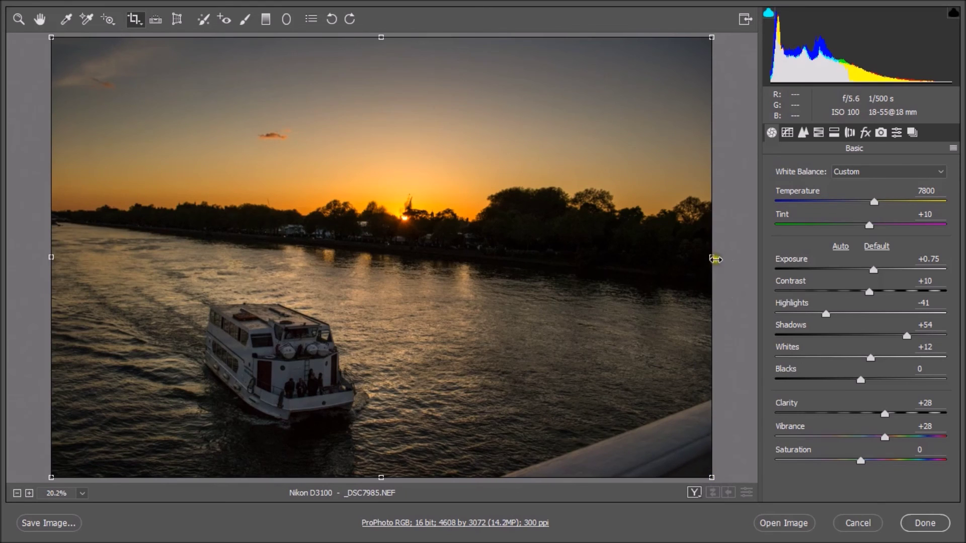
pyautogui.click(155, 19)
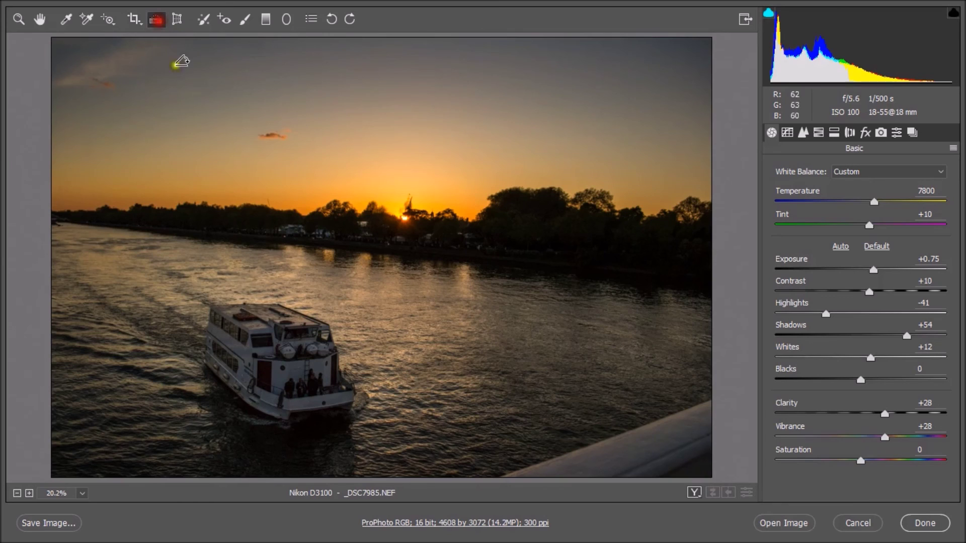
pyautogui.moveTo(113, 210); pyautogui.dragTo(616, 226)
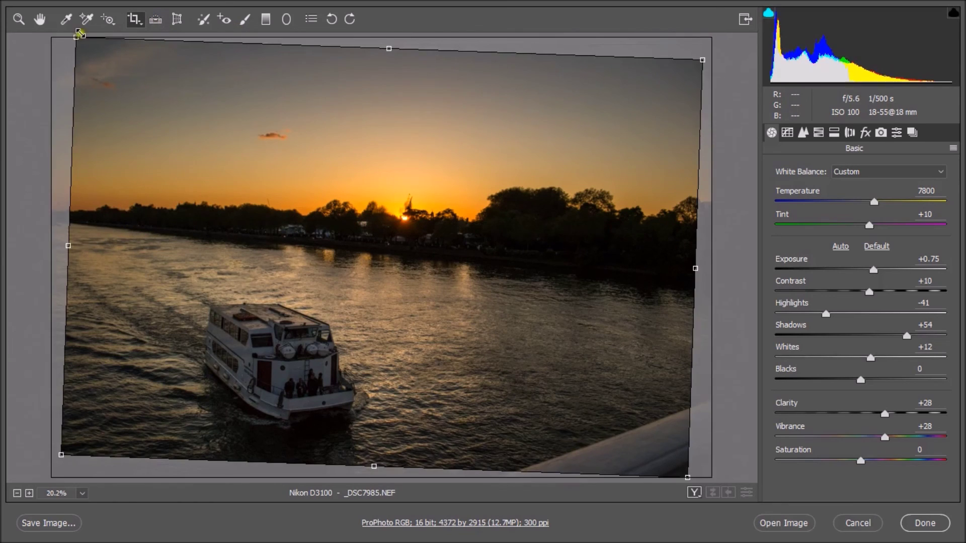
pyautogui.click(19, 19)
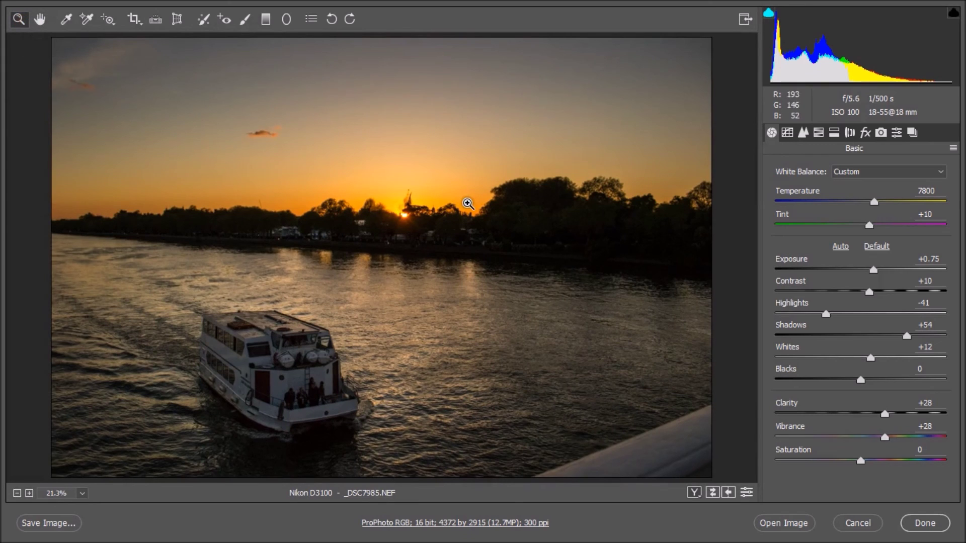
# Set the blacks to -17 and the whites to +23, and compare the edited photo with its original settings.
pyautogui.moveTo(861, 380); pyautogui.dragTo(880, 357)
pyautogui.click(713, 493)
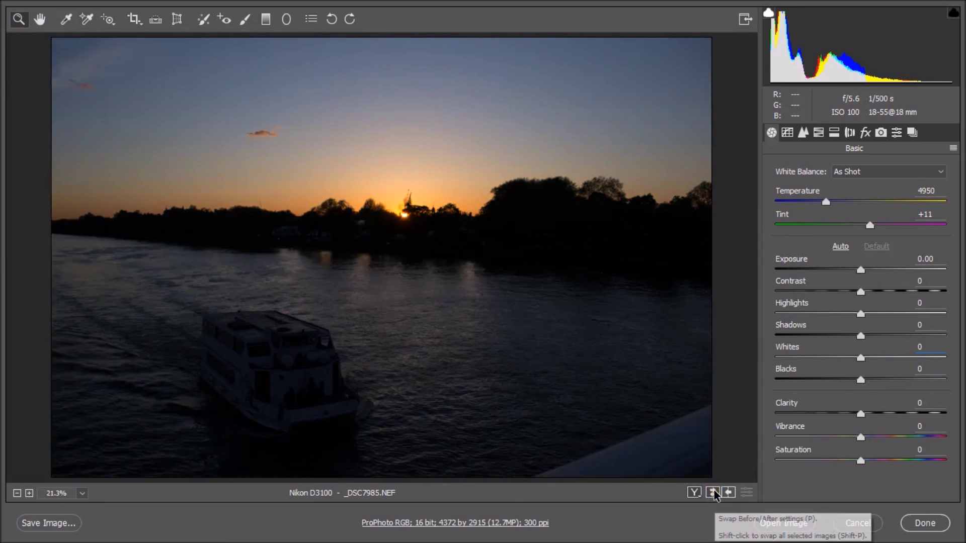
pyautogui.click(713, 493)
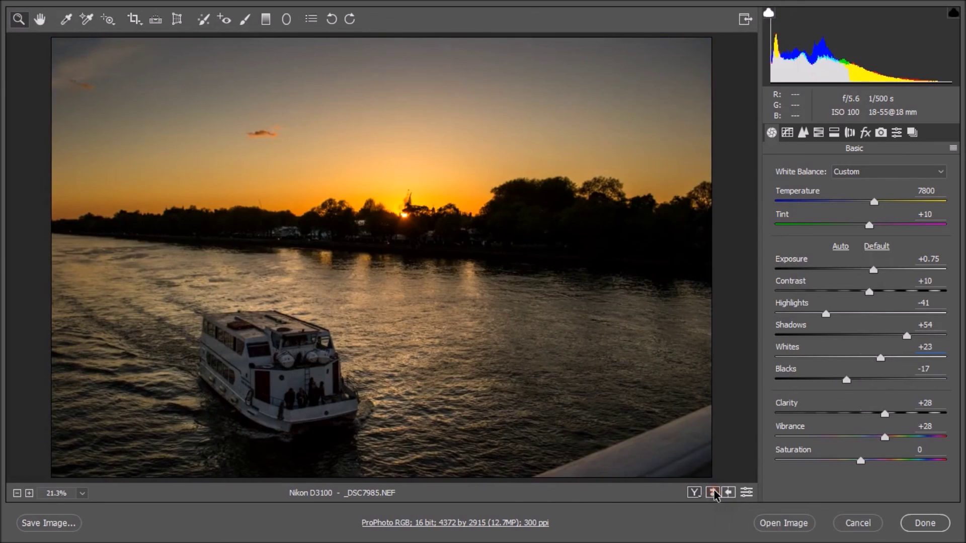
pyautogui.click(713, 493)
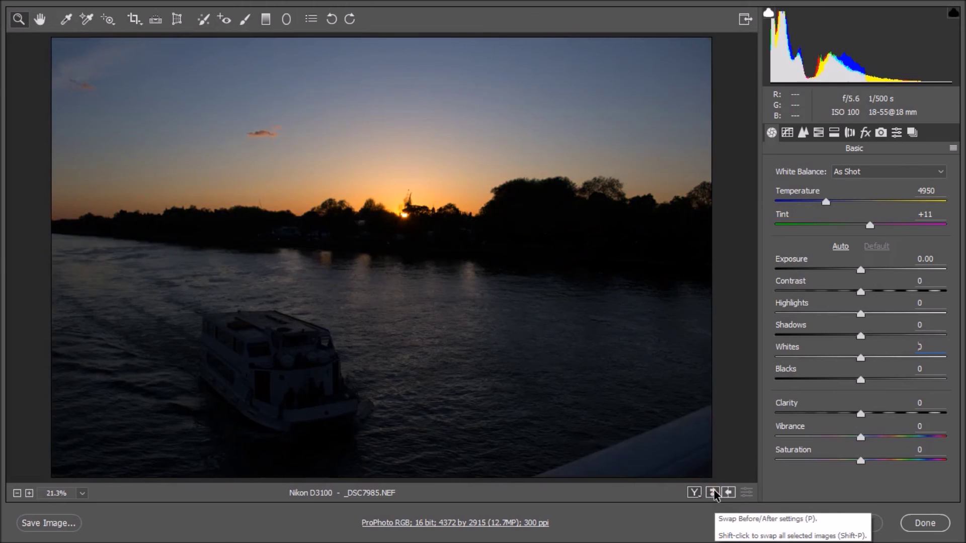
pyautogui.click(713, 492)
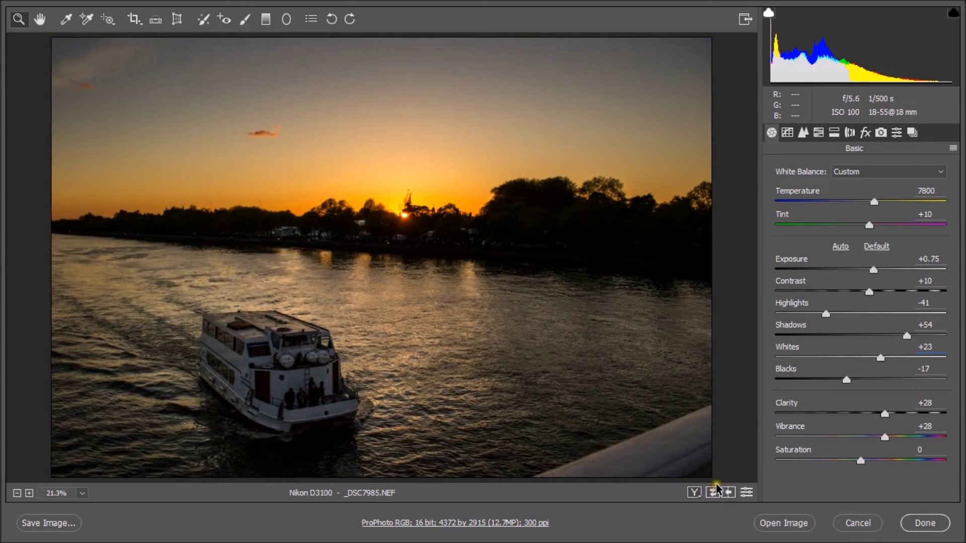